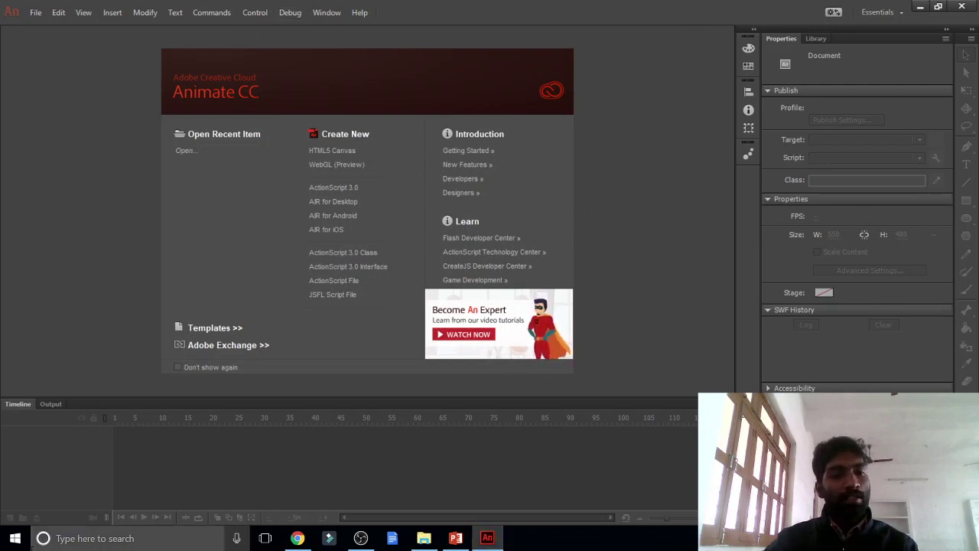
# Create a new ActionScript 3.0 document and look at its library before returning to the document properties
pyautogui.click(15, 537)
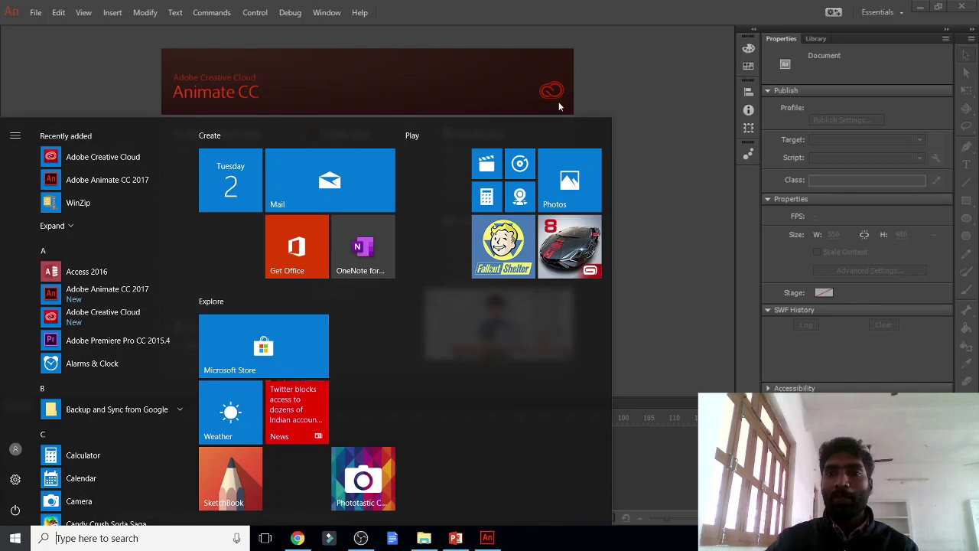
pyautogui.click(643, 98)
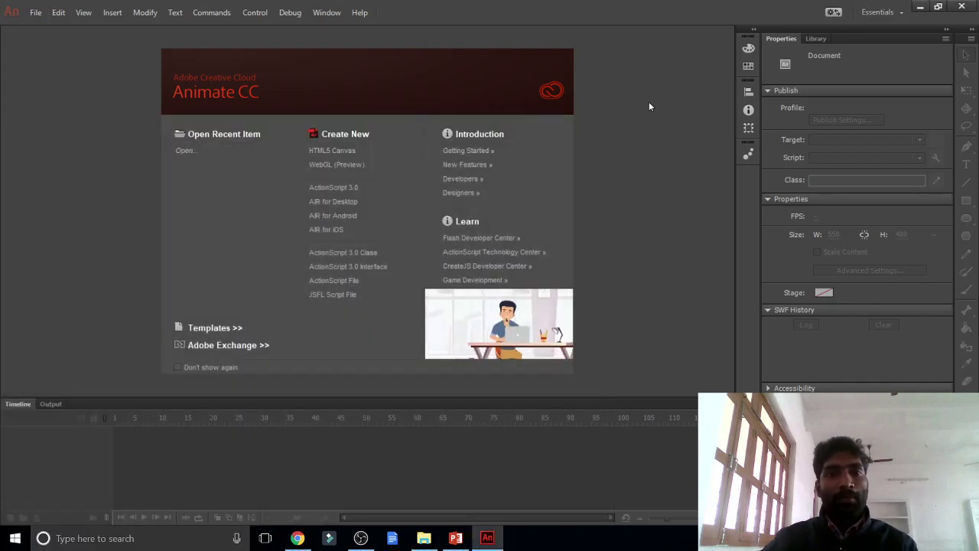
pyautogui.click(344, 189)
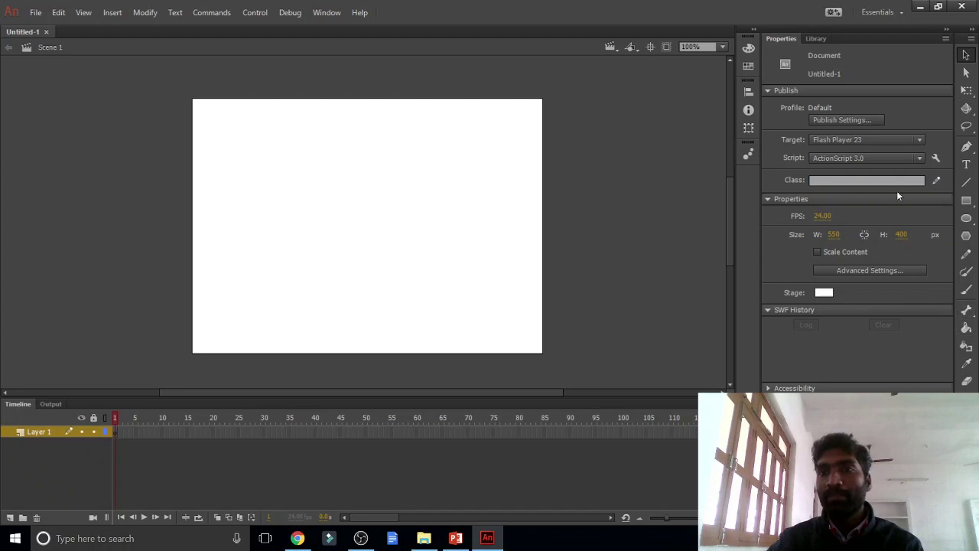
pyautogui.click(816, 39)
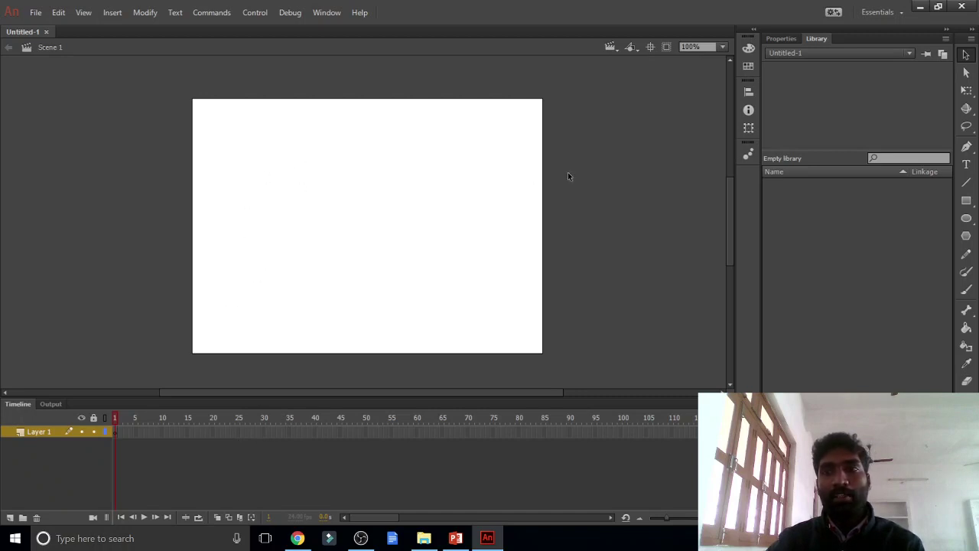
pyautogui.click(781, 38)
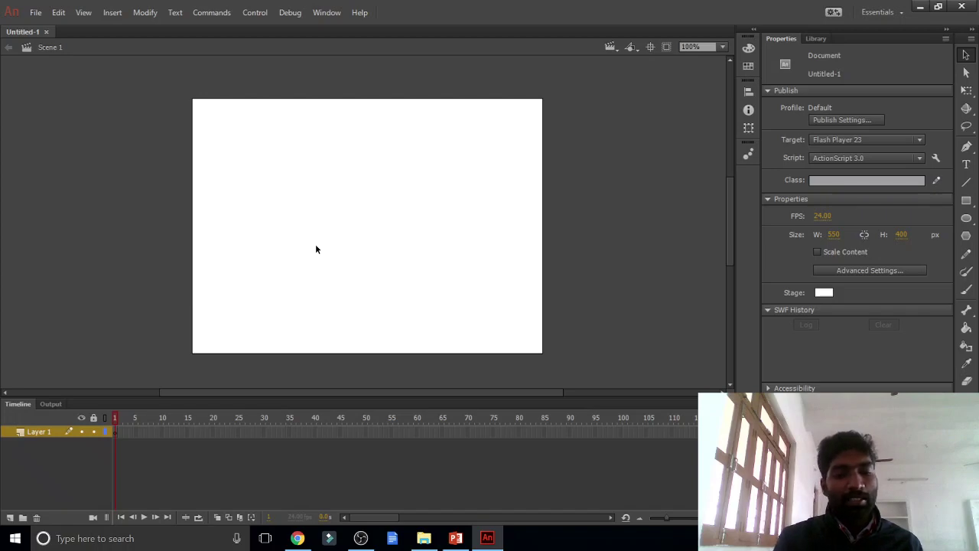
# Open the Paint app, move its window aside to view the blank canvas, and close it again
pyautogui.press('super')
pyautogui.write('p')
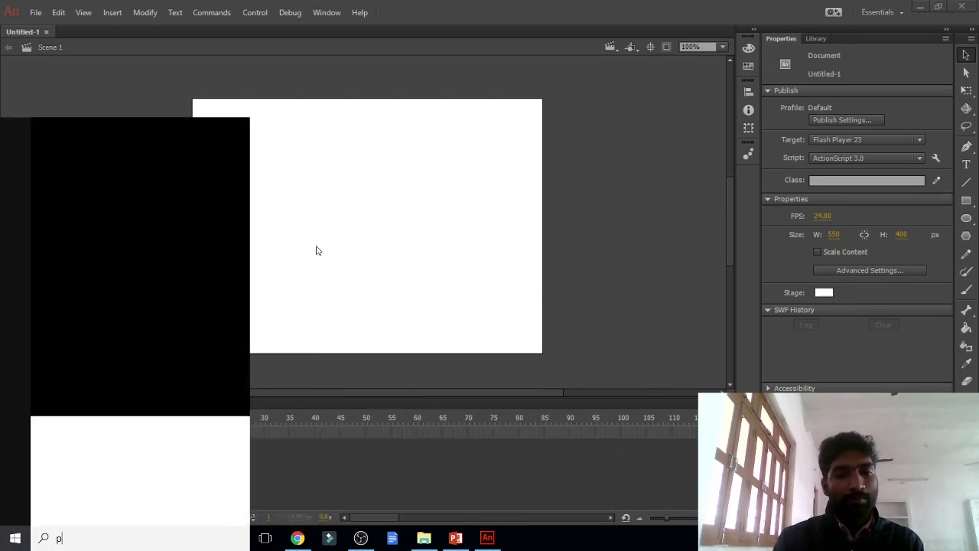
pyautogui.write('ain')
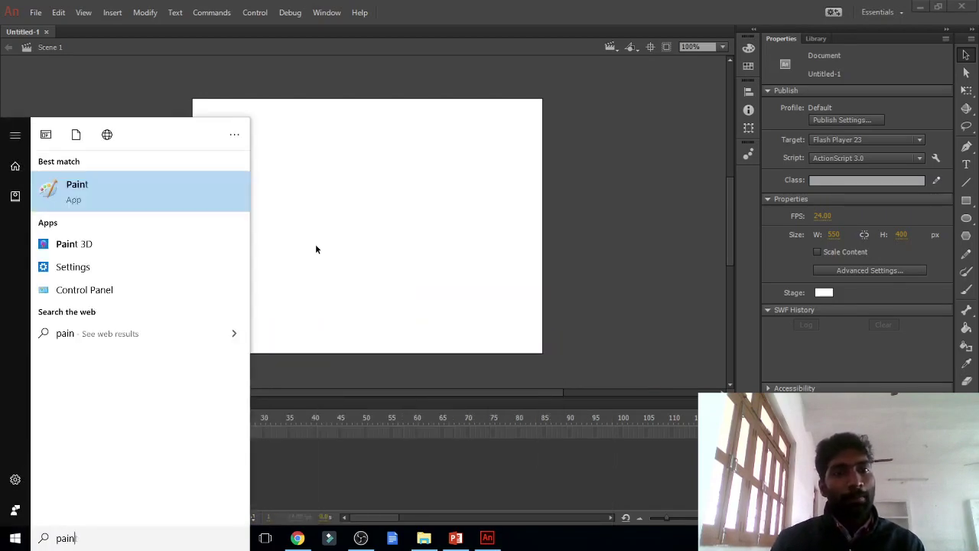
pyautogui.press('Escape')
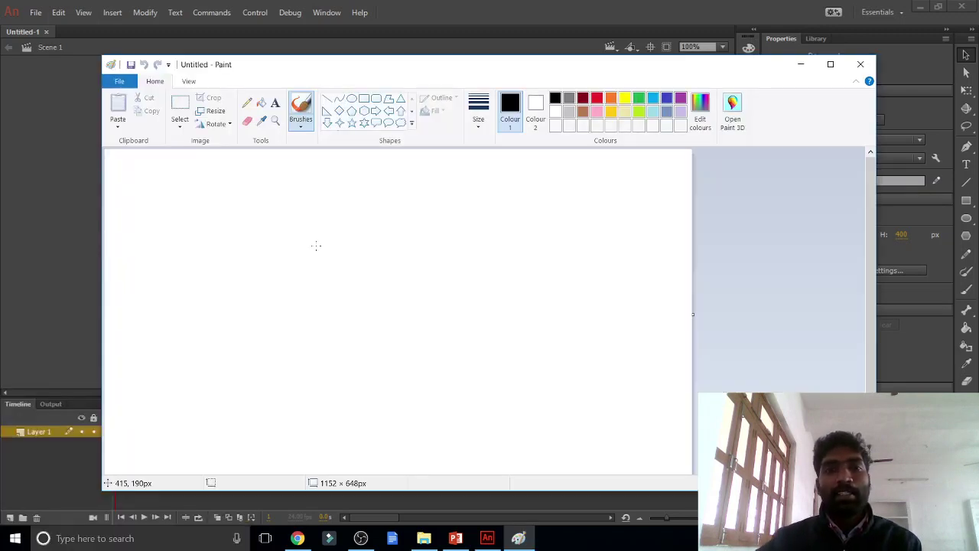
pyautogui.moveTo(313, 63); pyautogui.dragTo(225, 100)
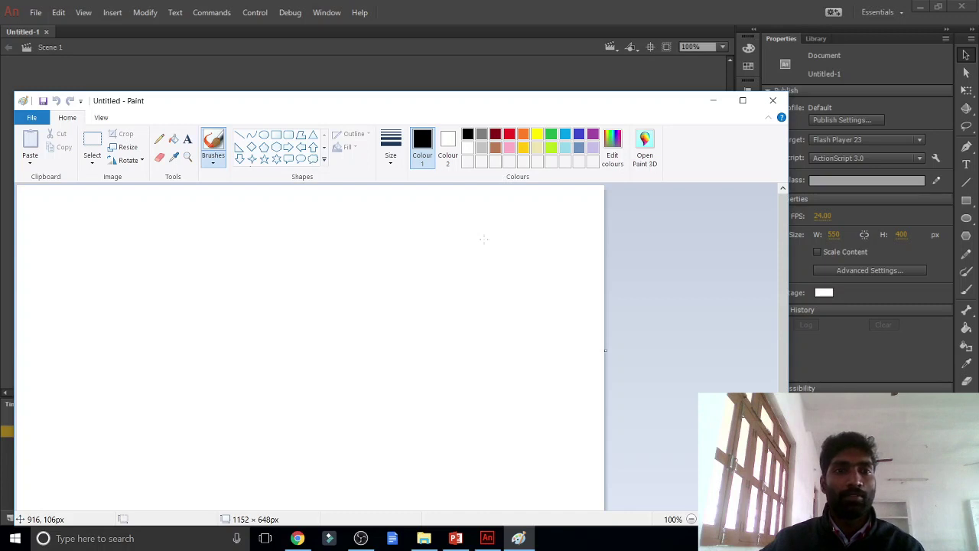
pyautogui.click(773, 101)
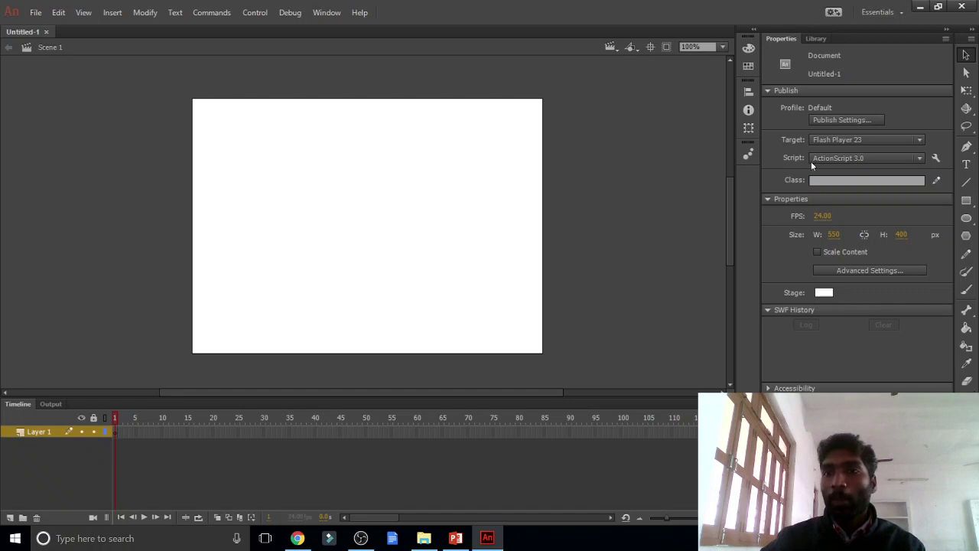
# Draw a dark red square-cornered rectangle near the upper-left corner of the stage with the Rectangle tool
pyautogui.click(816, 39)
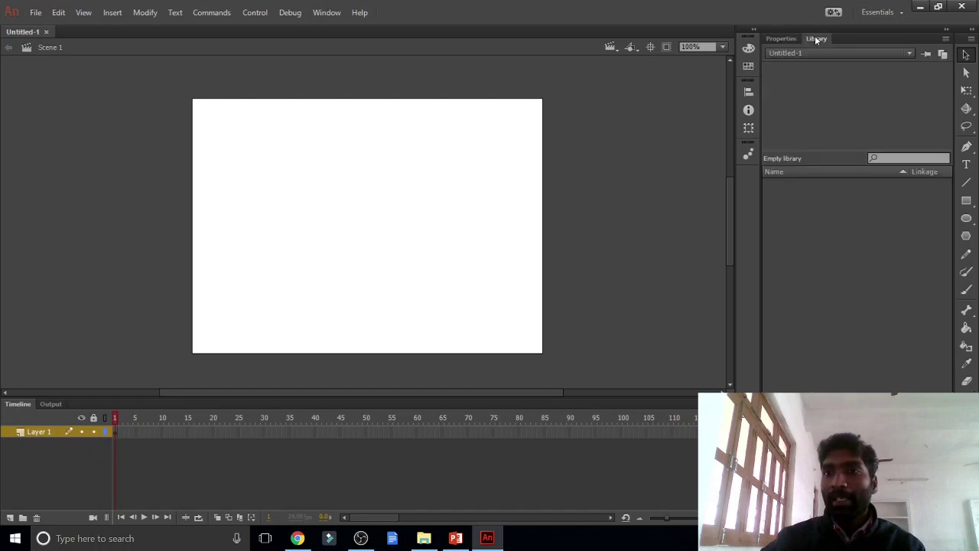
pyautogui.click(777, 38)
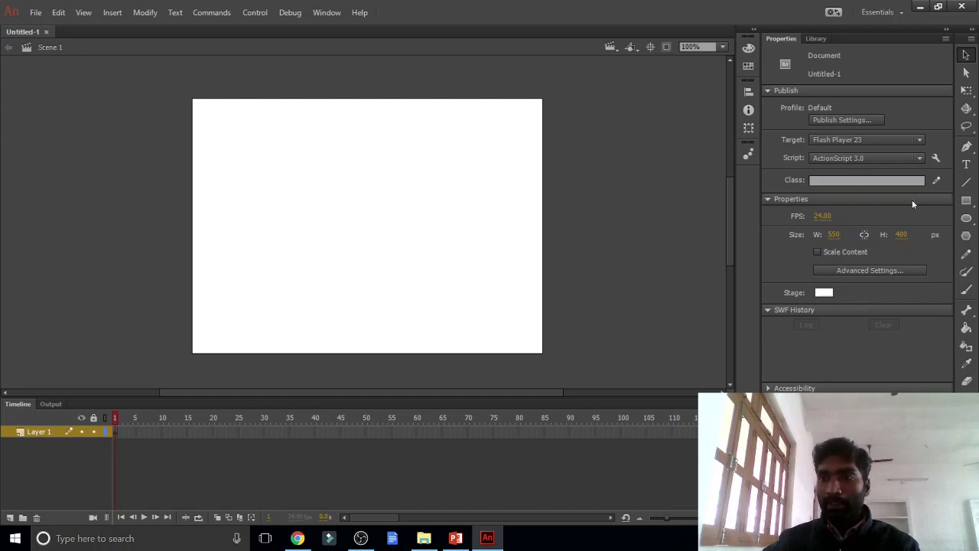
pyautogui.click(962, 208)
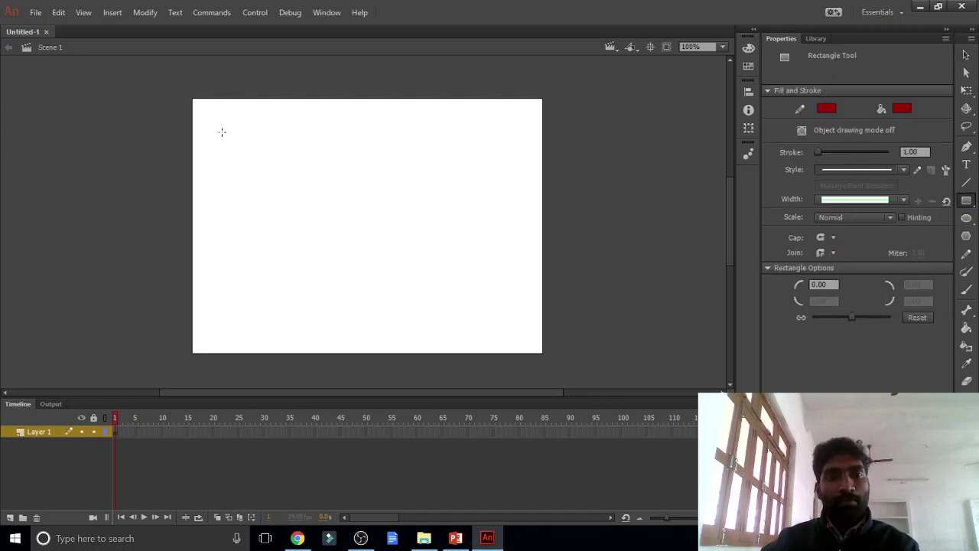
pyautogui.moveTo(214, 119); pyautogui.dragTo(307, 171)
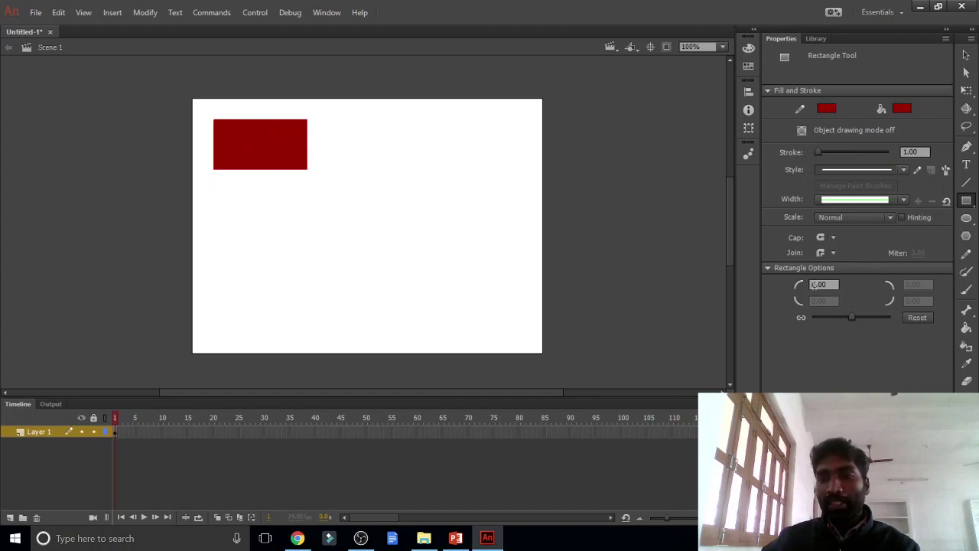
# Set the rectangle corner radius to 20 and draw a rounded rectangle about 184 × 84 px in the stage's upper-right area
pyautogui.moveTo(817, 284); pyautogui.dragTo(809, 284)
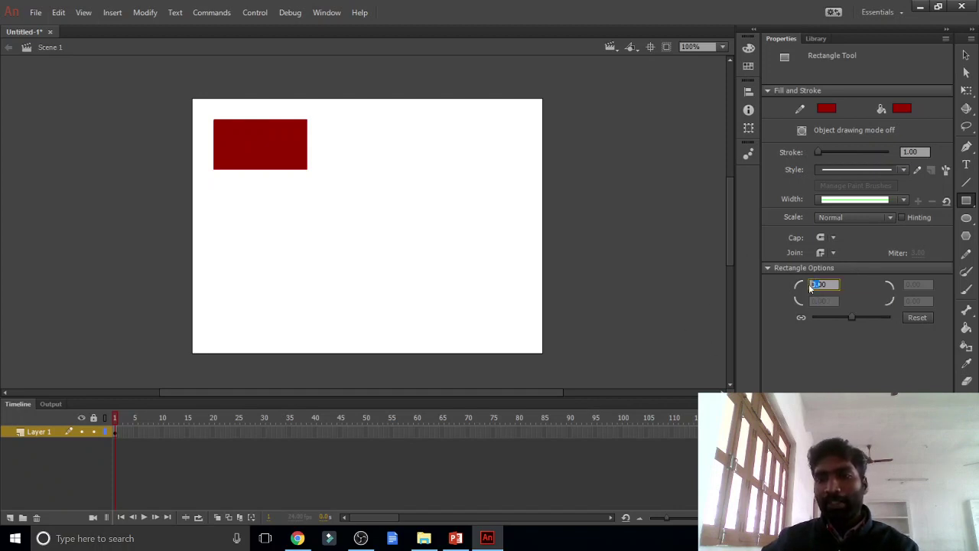
pyautogui.write('30')
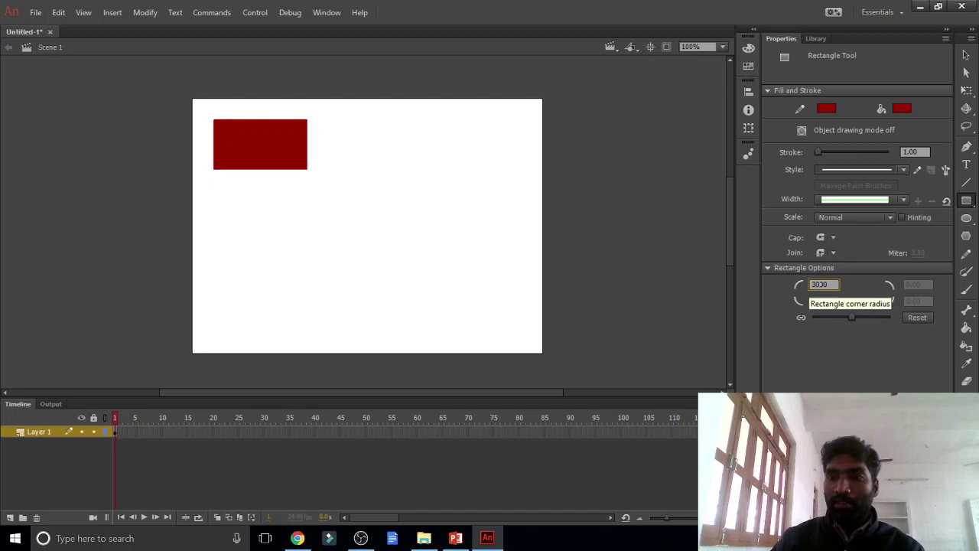
pyautogui.write('.')
pyautogui.press('BackSpace')
pyautogui.press('BackSpace')
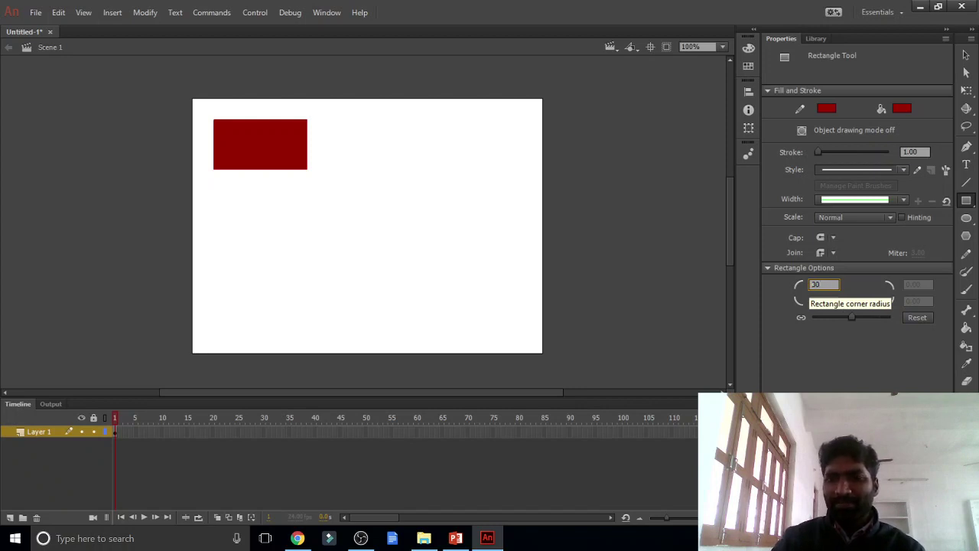
pyautogui.write('2000')
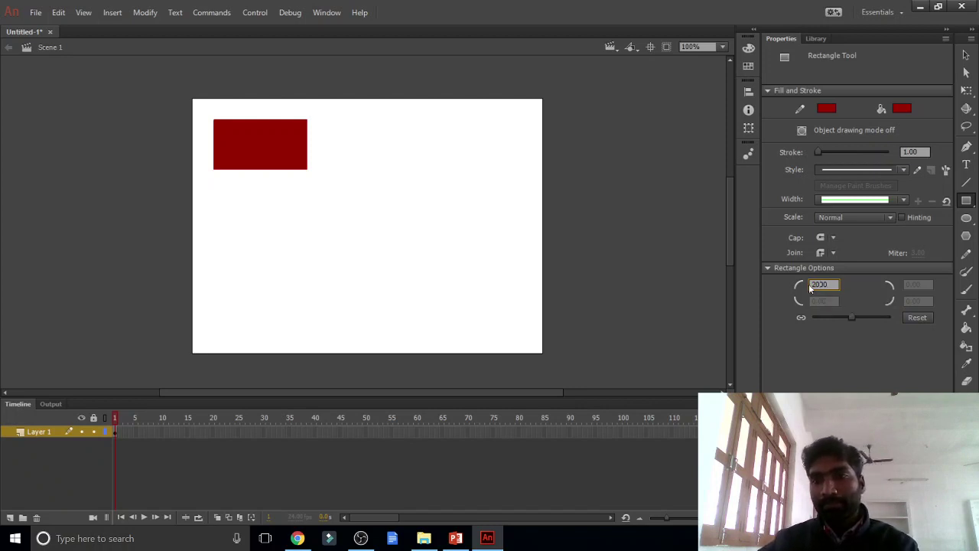
pyautogui.press('Return')
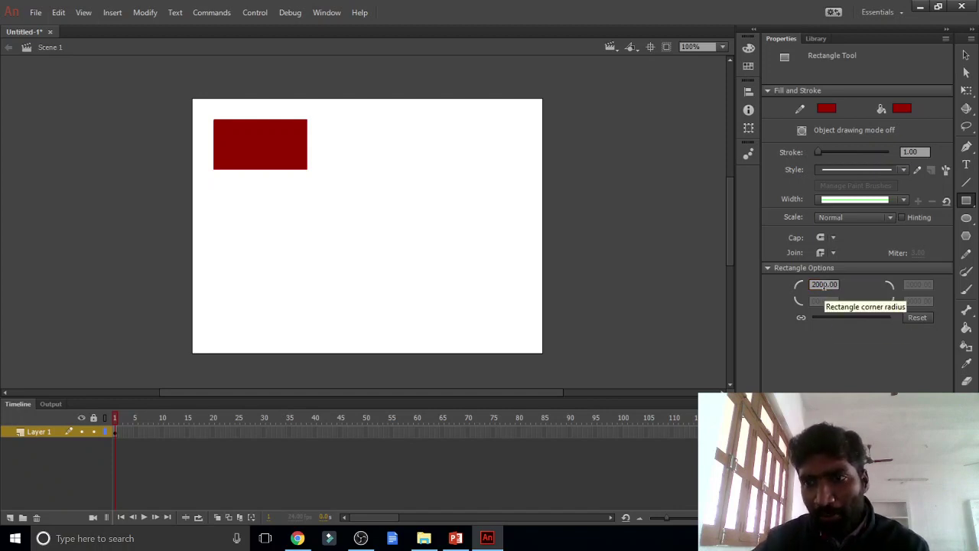
pyautogui.click(824, 285)
pyautogui.press('BackSpace')
pyautogui.press('BackSpace')
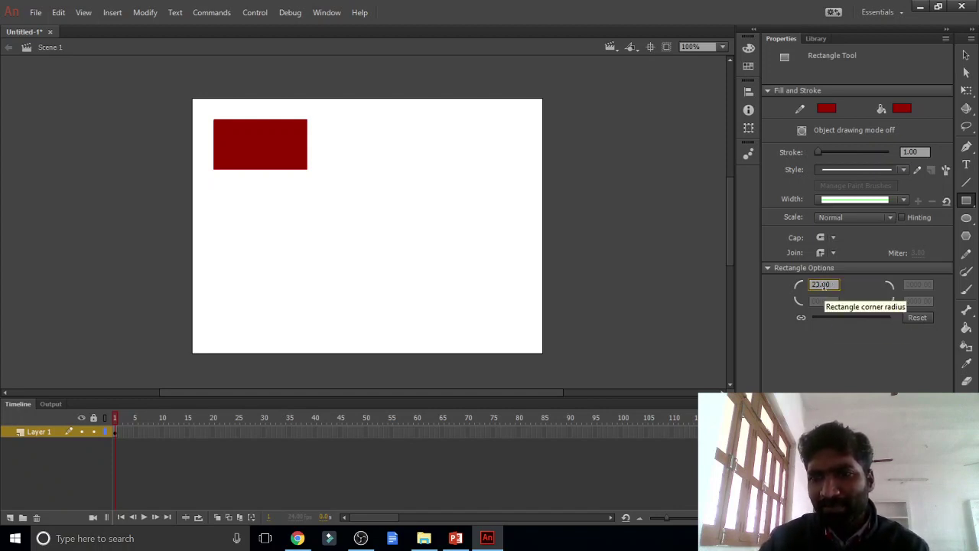
pyautogui.press('Return')
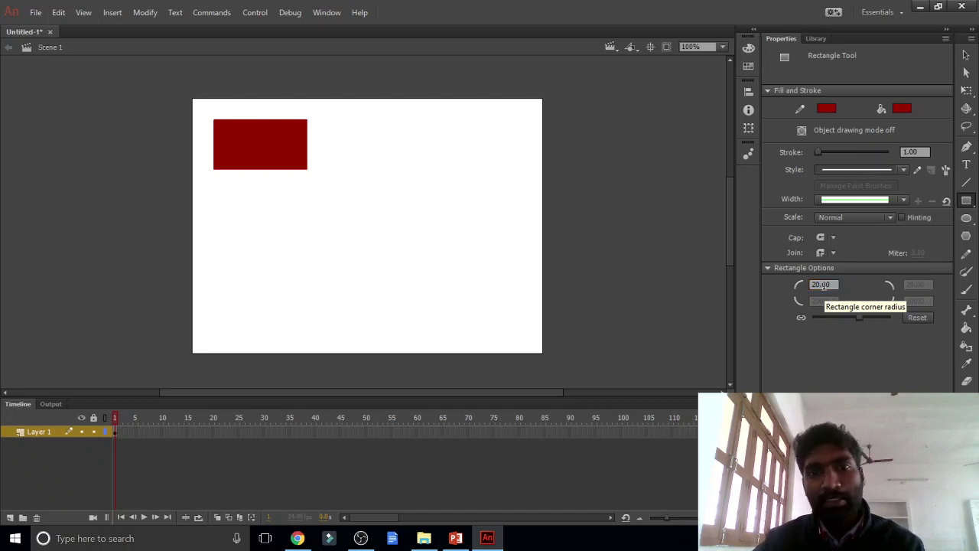
pyautogui.moveTo(371, 126); pyautogui.dragTo(489, 180)
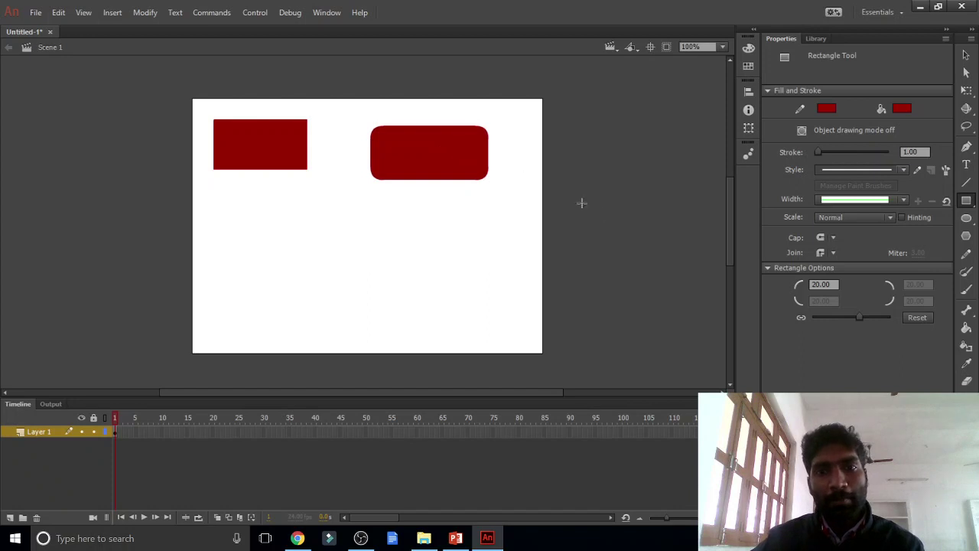
# Draw two more rounded rectangles beneath the first pair, one with corner radius 40 and one with corner radius 66
pyautogui.click(817, 282)
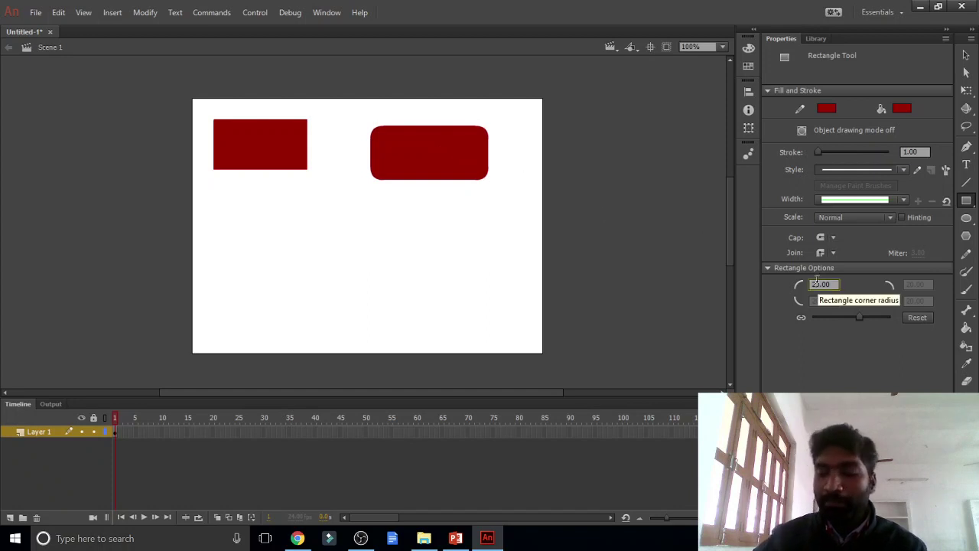
pyautogui.write('43')
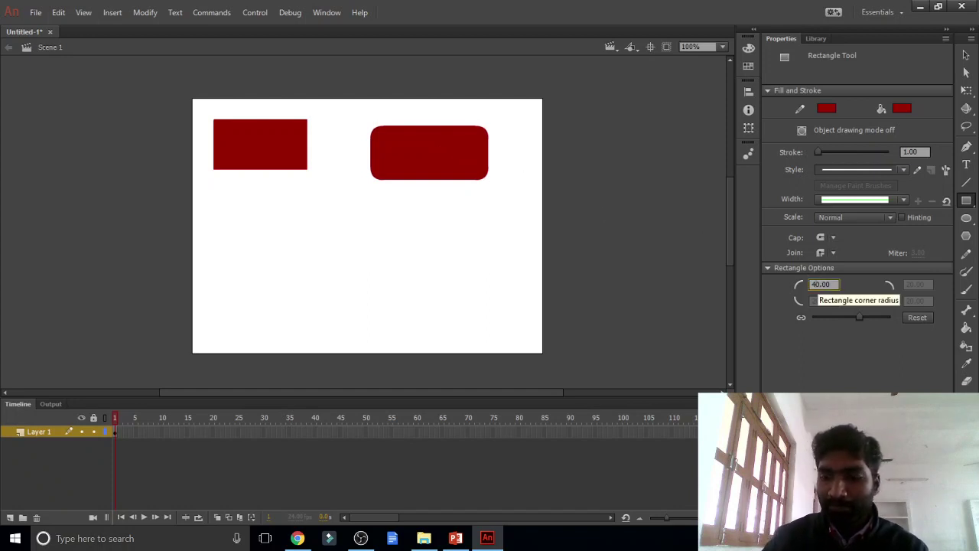
pyautogui.press('Return')
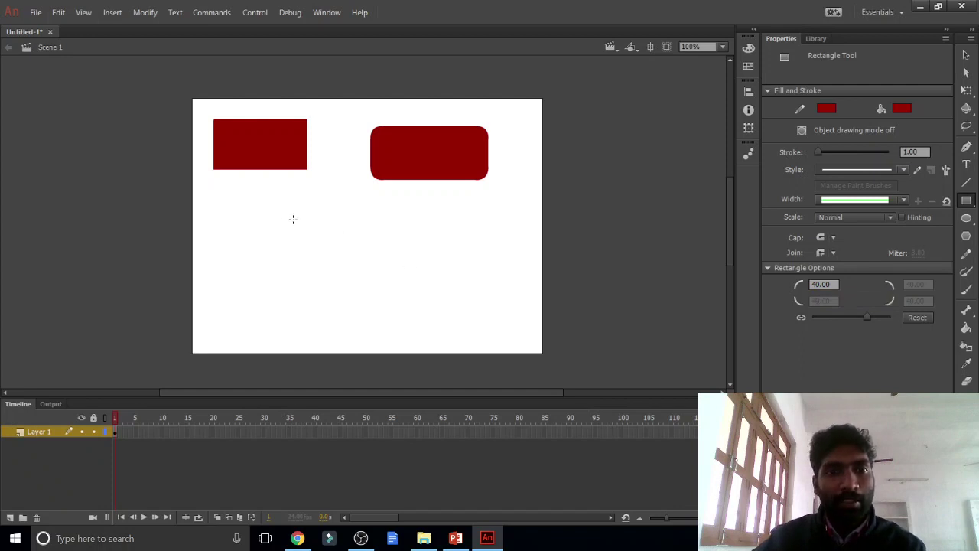
pyautogui.moveTo(231, 206); pyautogui.dragTo(321, 263)
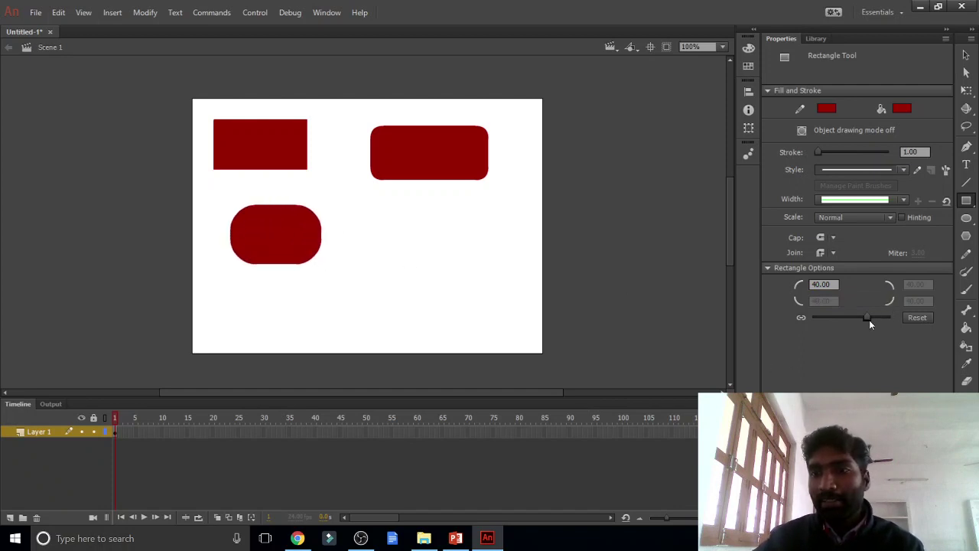
pyautogui.moveTo(870, 320); pyautogui.dragTo(879, 318)
pyautogui.moveTo(396, 213); pyautogui.dragTo(494, 285)
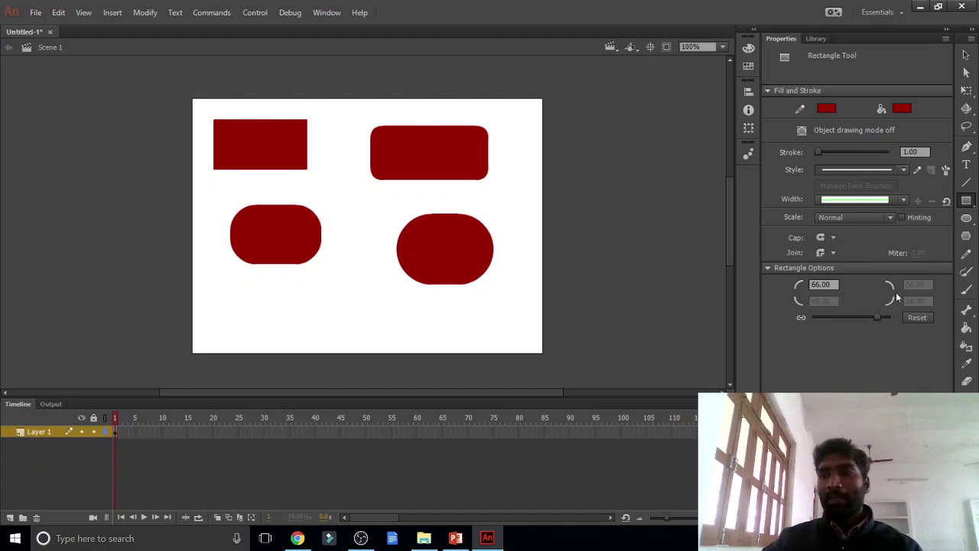
# Draw a dark red circle near the stage's lower centre and a second circle filled with #000066 above it
pyautogui.click(967, 219)
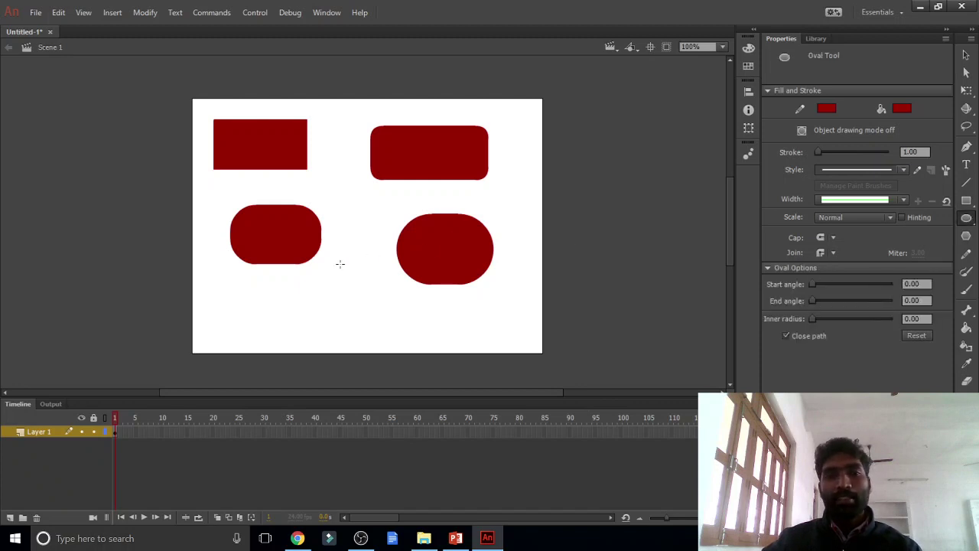
pyautogui.moveTo(337, 263); pyautogui.dragTo(407, 337)
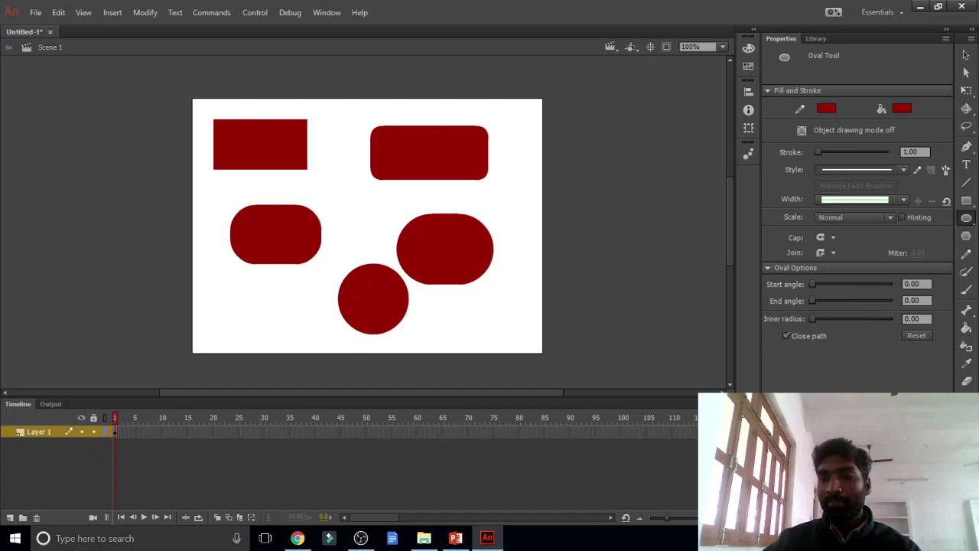
pyautogui.hotkey('ctrl', 'shift', 'F9')
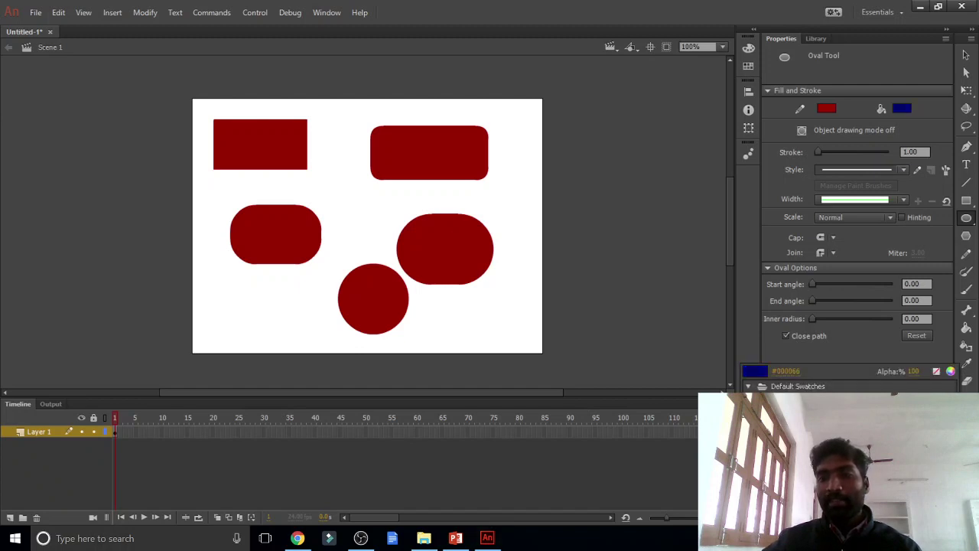
pyautogui.click(772, 416)
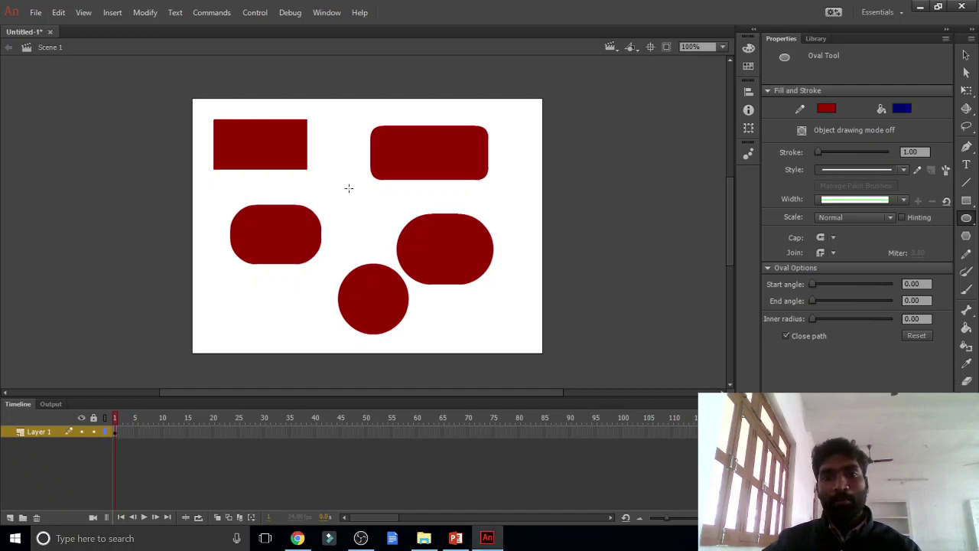
pyautogui.moveTo(333, 183); pyautogui.dragTo(387, 237)
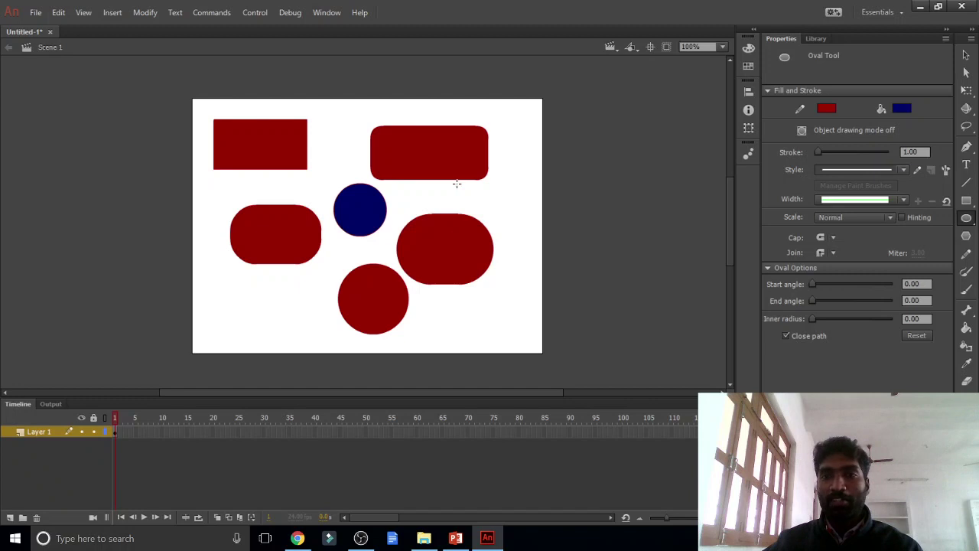
# Move only the fill of the upper-right rounded rectangle sideways to X 356, leaving its outline in place, and deselect it
pyautogui.click(966, 57)
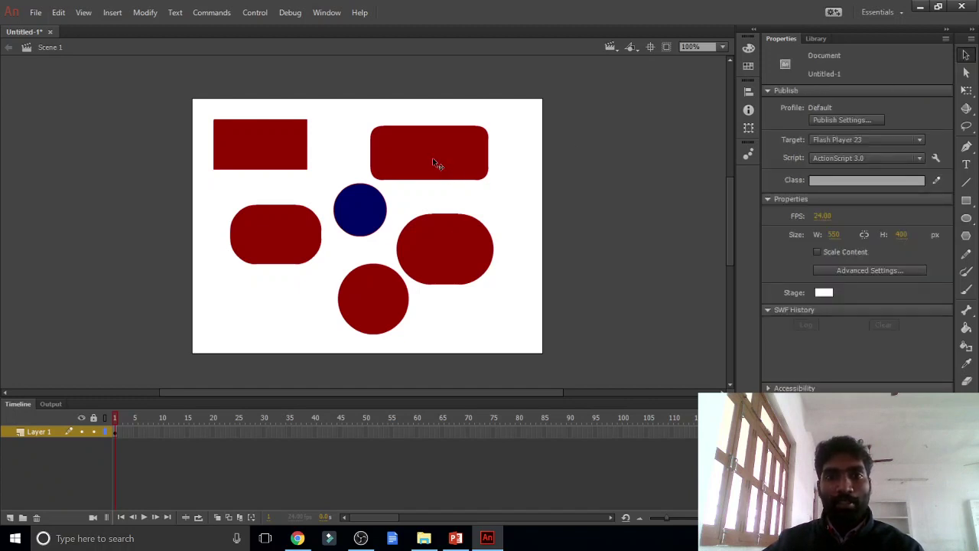
pyautogui.moveTo(440, 159); pyautogui.dragTo(484, 163)
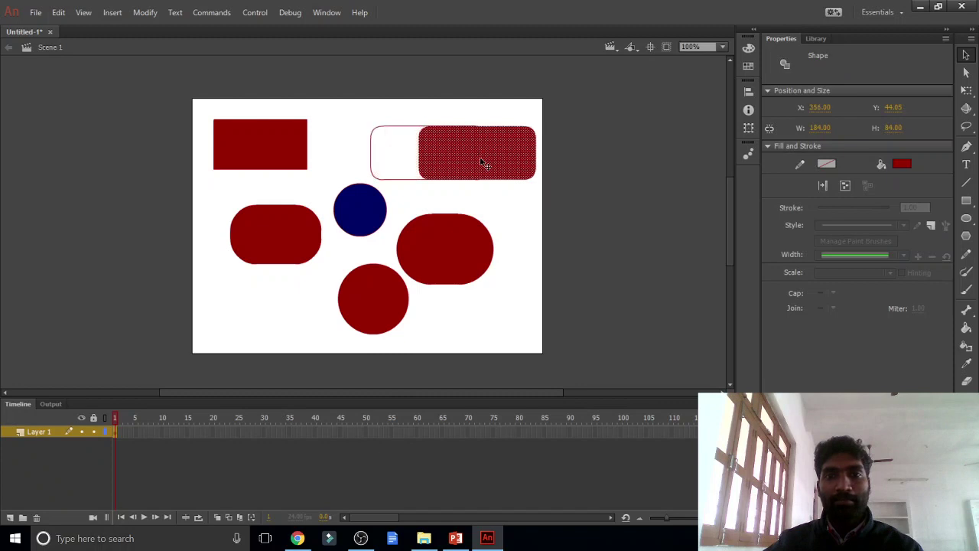
pyautogui.click(386, 178)
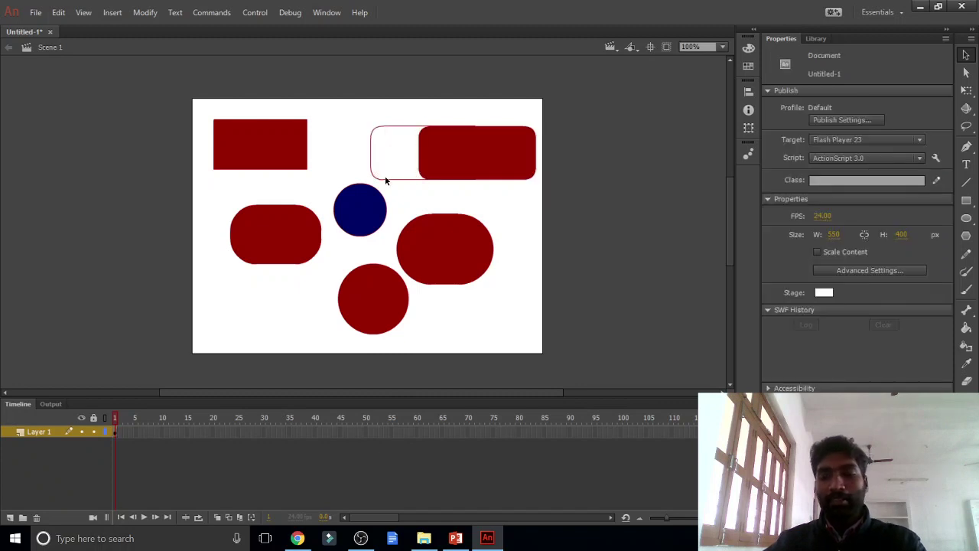
# Delete the leftover outline segments of the upper-right rounded rectangle and shift its fill sideways to X 366
pyautogui.click(387, 181)
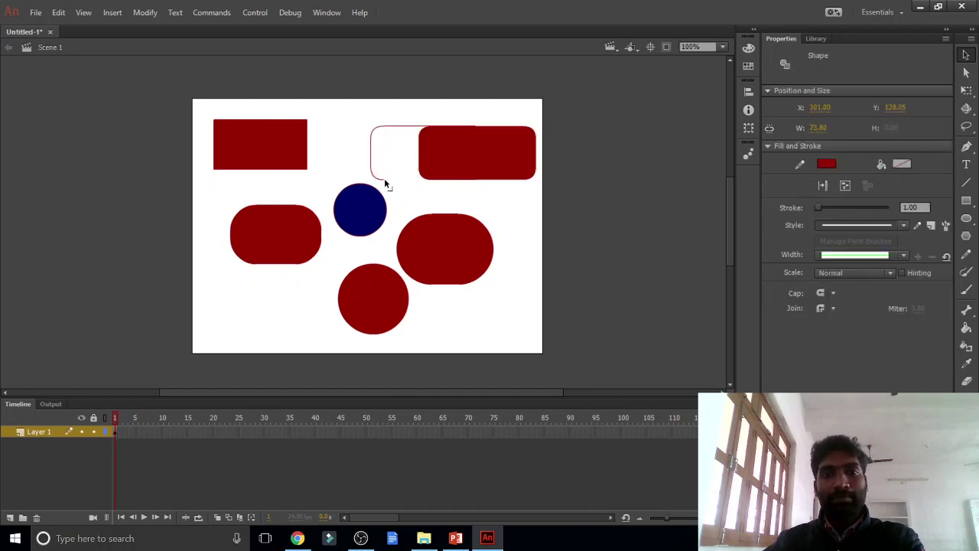
pyautogui.click(385, 182)
pyautogui.click(372, 173)
pyautogui.press('Delete')
pyautogui.click(372, 162)
pyautogui.press('Delete')
pyautogui.click(391, 125)
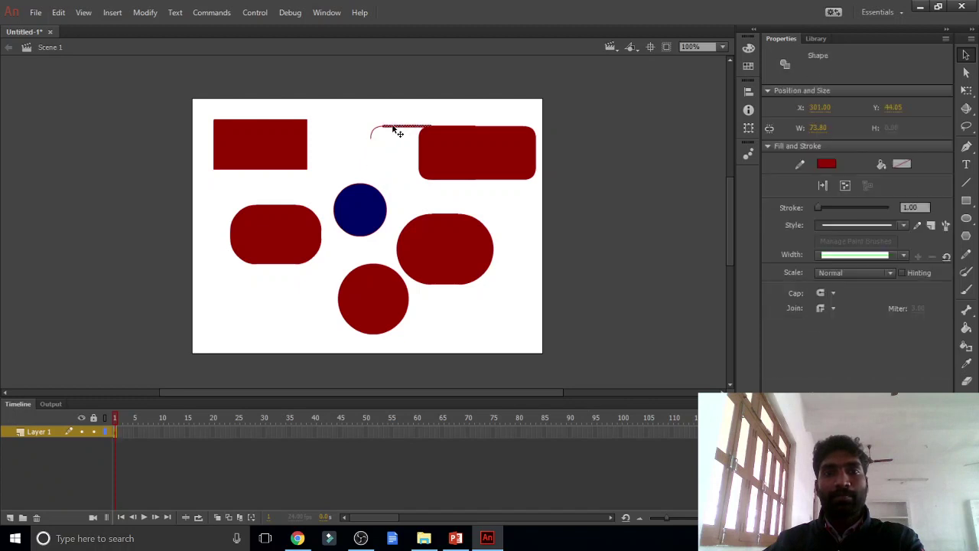
pyautogui.press('Delete')
pyautogui.click(375, 133)
pyautogui.press('Delete')
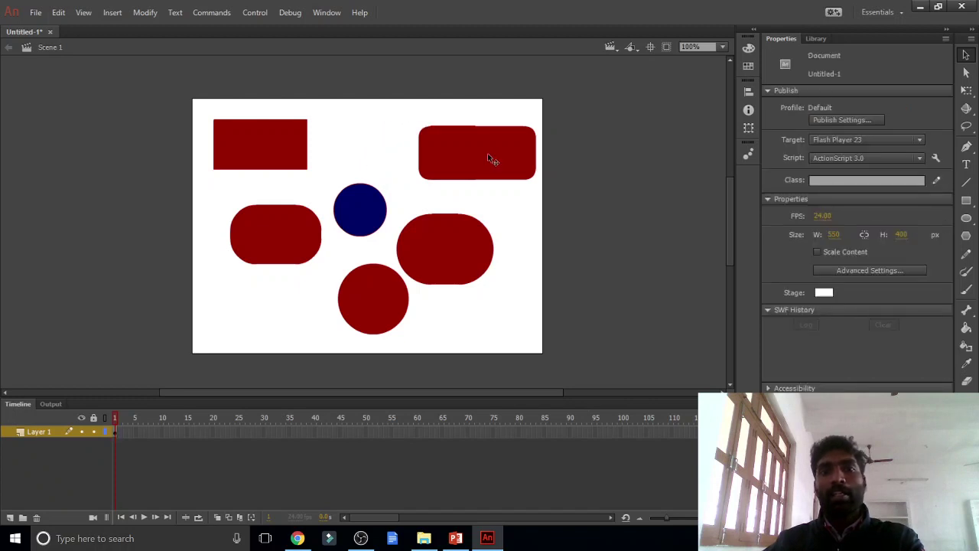
pyautogui.moveTo(488, 158)
pyautogui.mouseDown()
pyautogui.moveTo(439, 155)
pyautogui.moveTo(497, 159)
pyautogui.mouseUp()
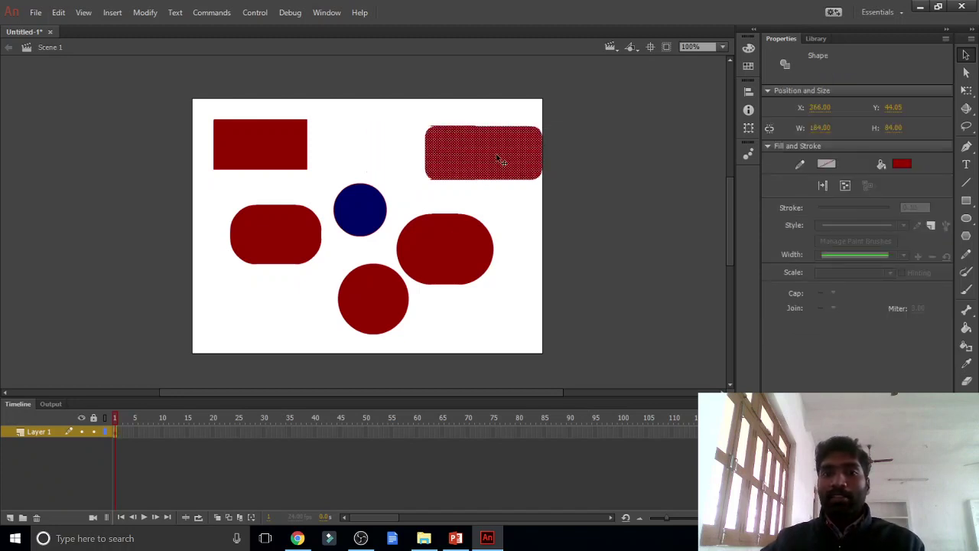
# Try moving the fills of the blue circle and the lower-right rounded rectangle away from their outlines, and undo both moves
pyautogui.moveTo(370, 203); pyautogui.dragTo(373, 149)
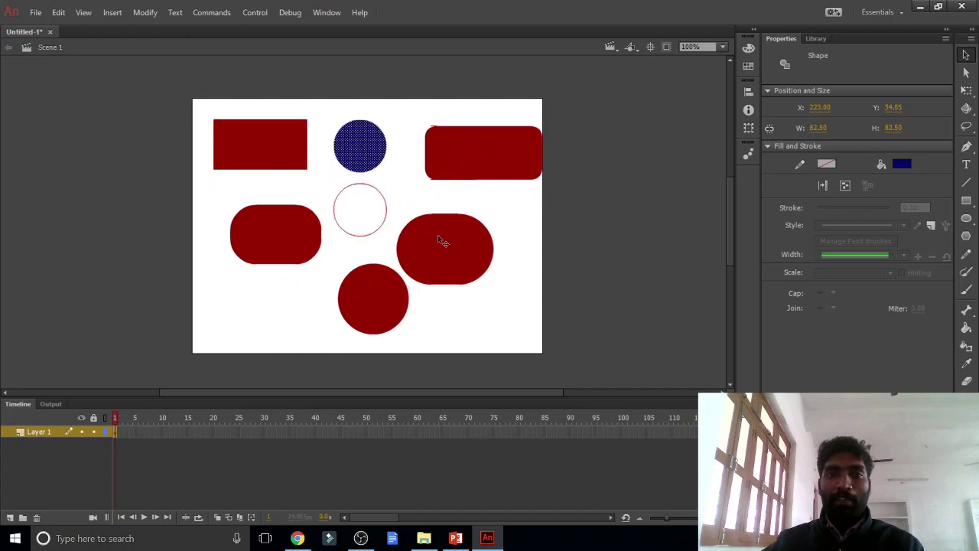
pyautogui.moveTo(437, 240); pyautogui.dragTo(471, 210)
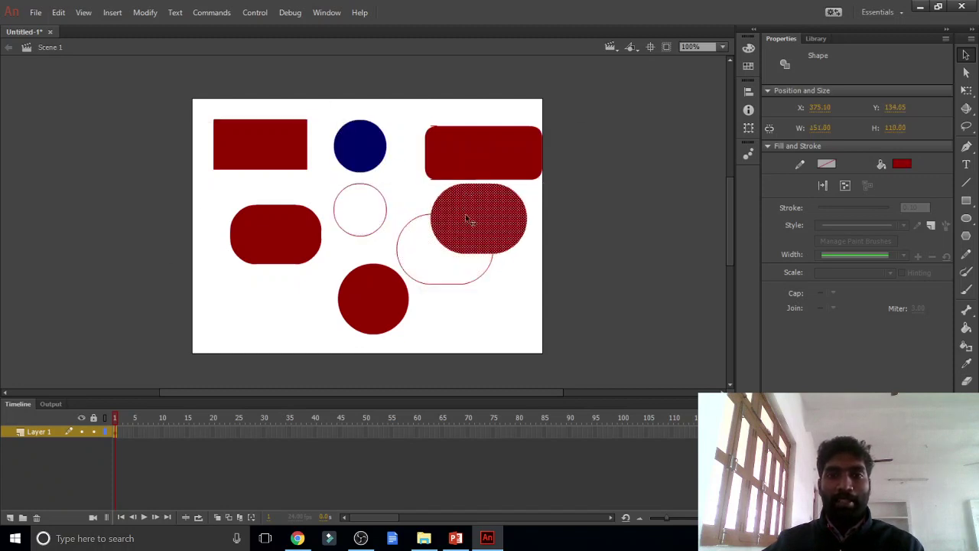
pyautogui.click(401, 234)
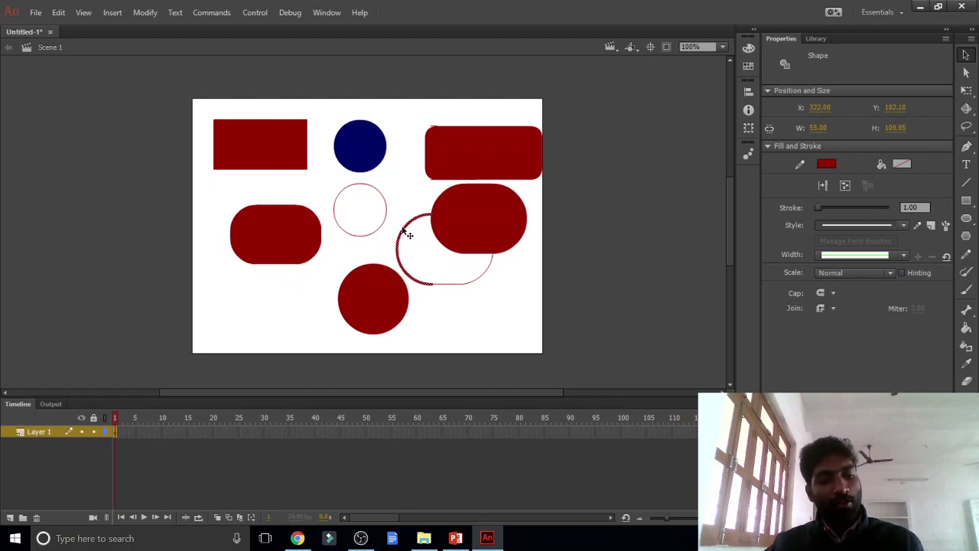
pyautogui.hotkey('ctrl', 'z')
pyautogui.hotkey('ctrl', 'z')
pyautogui.hotkey('ctrl', 'z')
pyautogui.hotkey('ctrl', 'z')
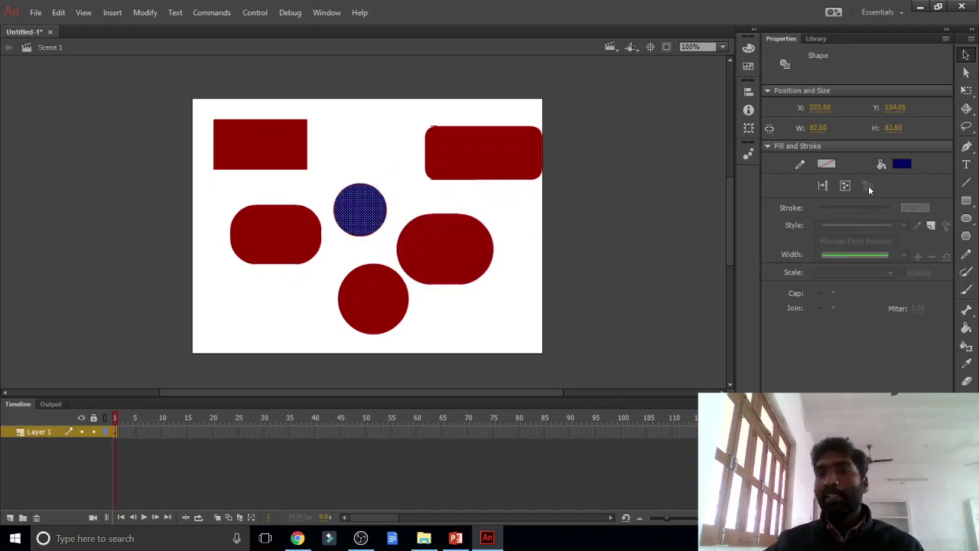
# Select the upper-left rectangle's outline with the Subselection tool to show its anchor points
pyautogui.click(967, 71)
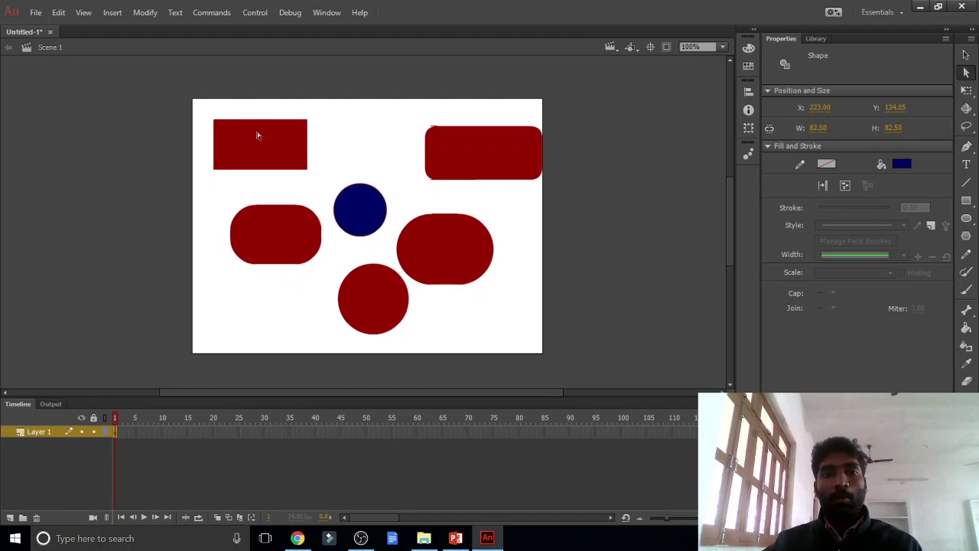
pyautogui.moveTo(257, 132); pyautogui.dragTo(327, 131)
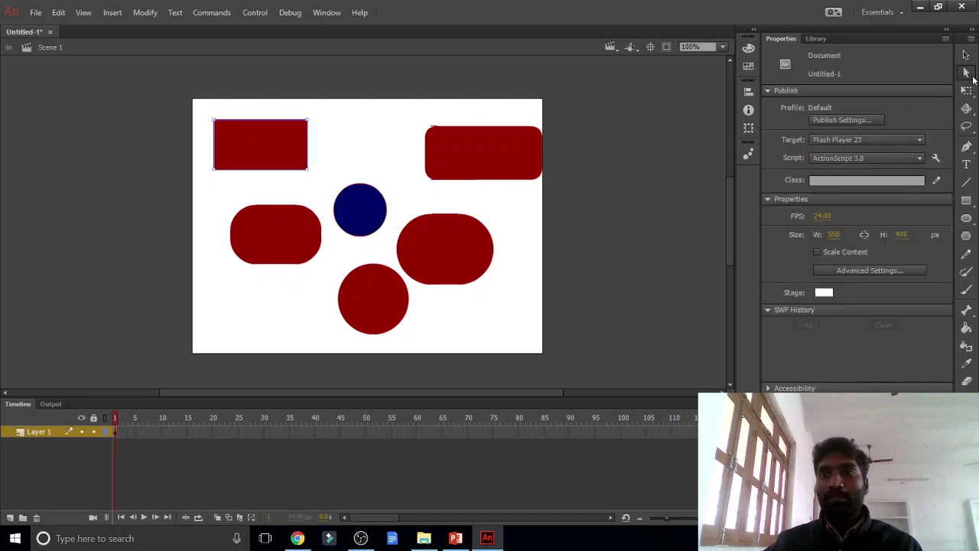
pyautogui.moveTo(250, 141); pyautogui.dragTo(308, 148)
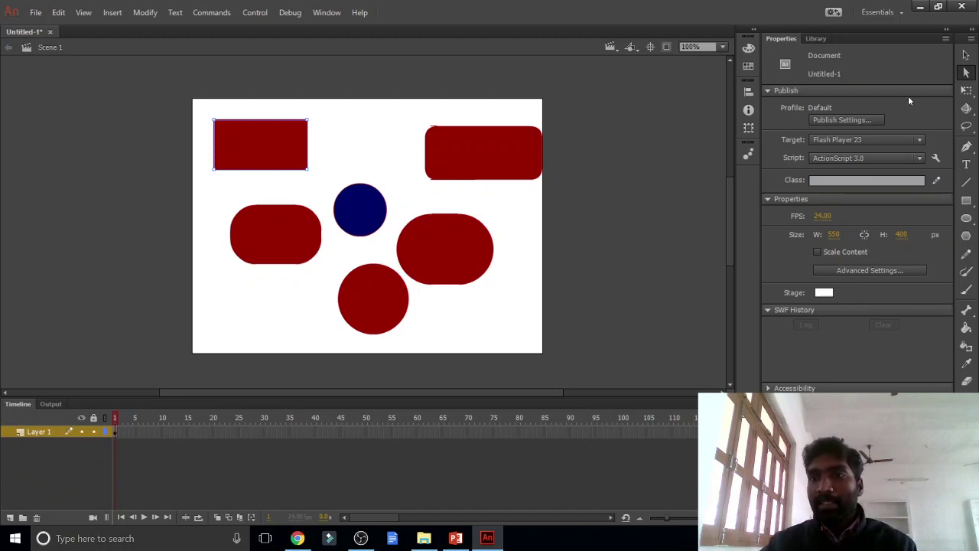
# Narrow the upper-right rounded rectangle to about 124 px wide with the Free Transform tool, keeping its height
pyautogui.click(965, 91)
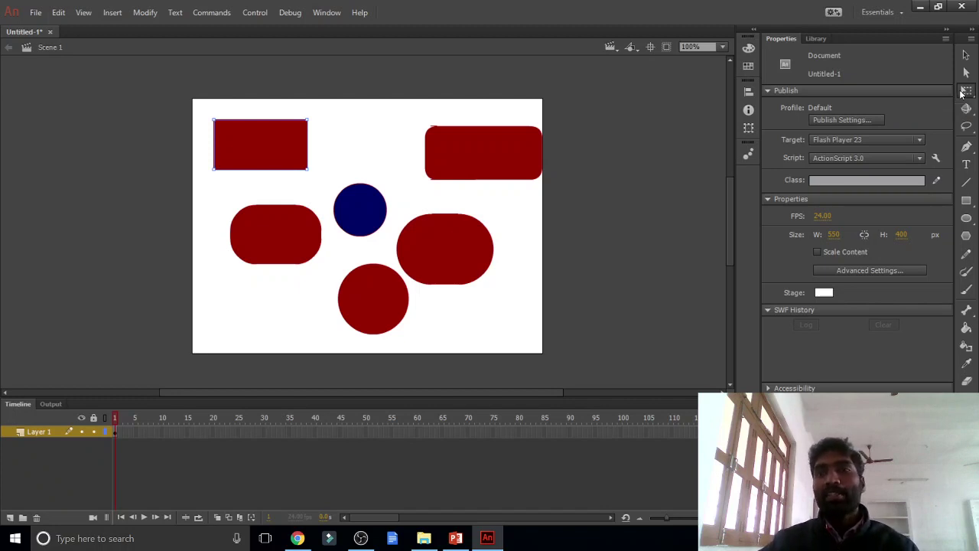
pyautogui.click(461, 158)
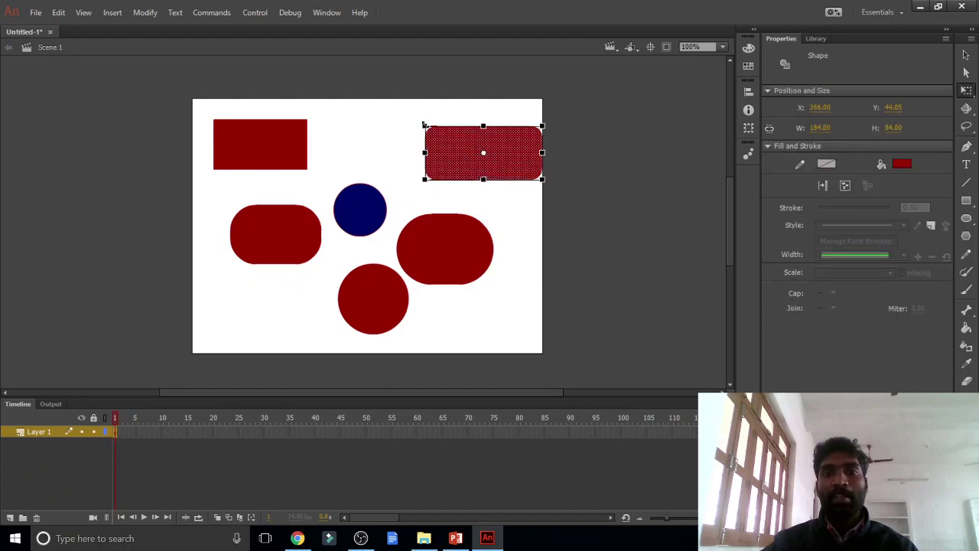
pyautogui.moveTo(424, 126); pyautogui.dragTo(374, 113)
pyautogui.moveTo(331, 113); pyautogui.dragTo(443, 127)
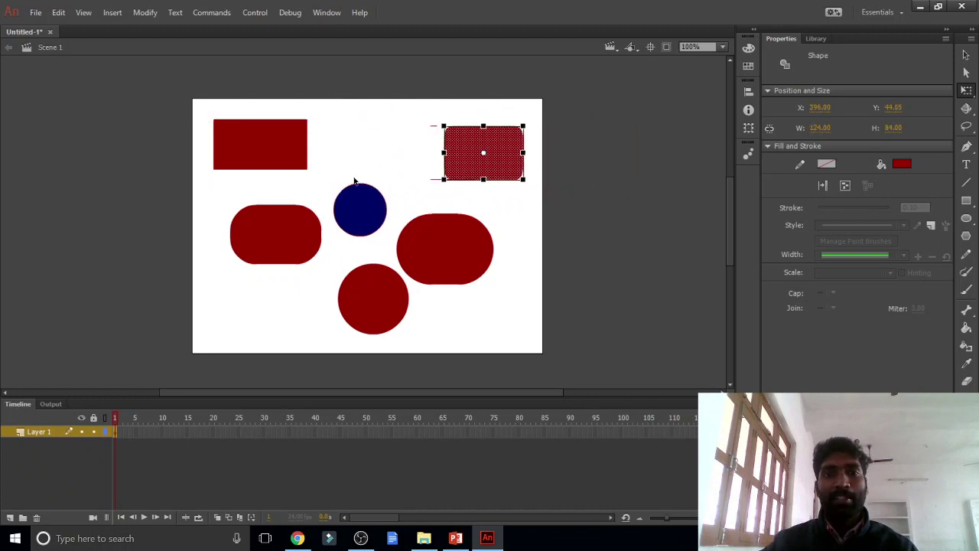
# Stretch the blue circle vertically and horizontally with Free Transform, ending at about 126.5 × 122.5 px
pyautogui.click(356, 208)
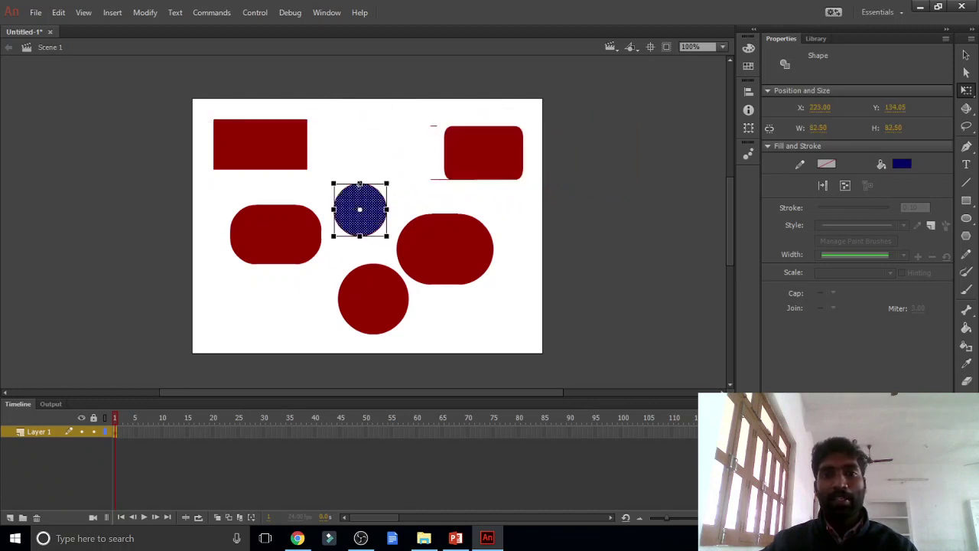
pyautogui.moveTo(359, 184); pyautogui.dragTo(360, 148)
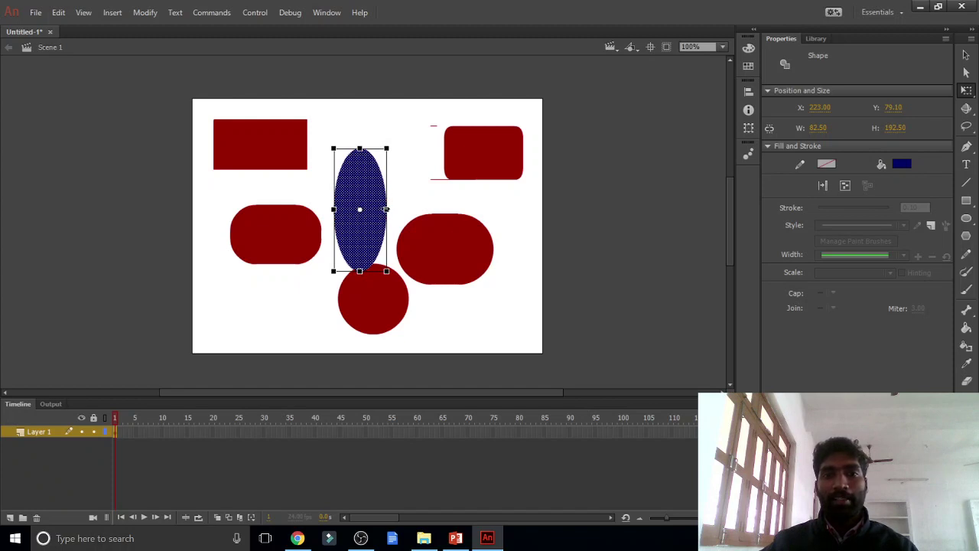
pyautogui.moveTo(386, 209); pyautogui.dragTo(405, 208)
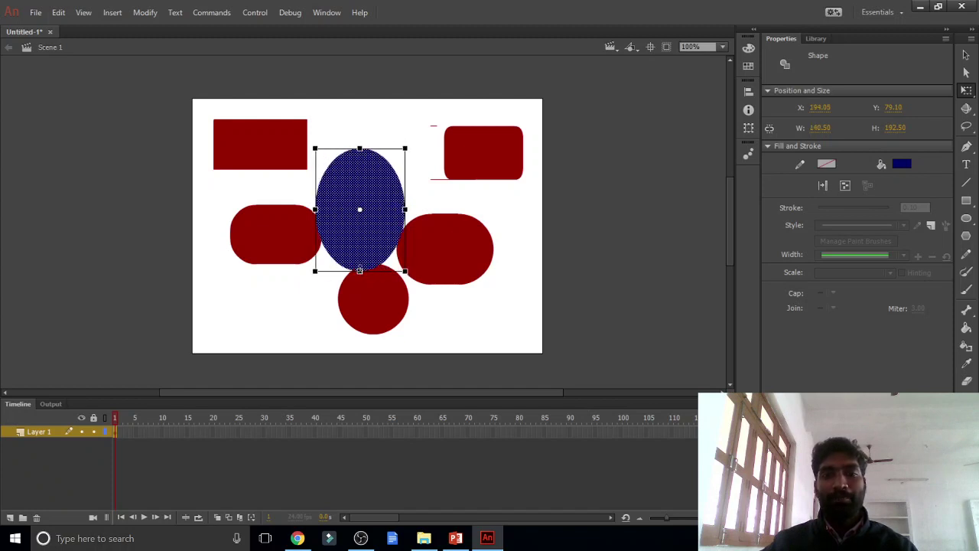
pyautogui.moveTo(360, 270); pyautogui.dragTo(360, 247)
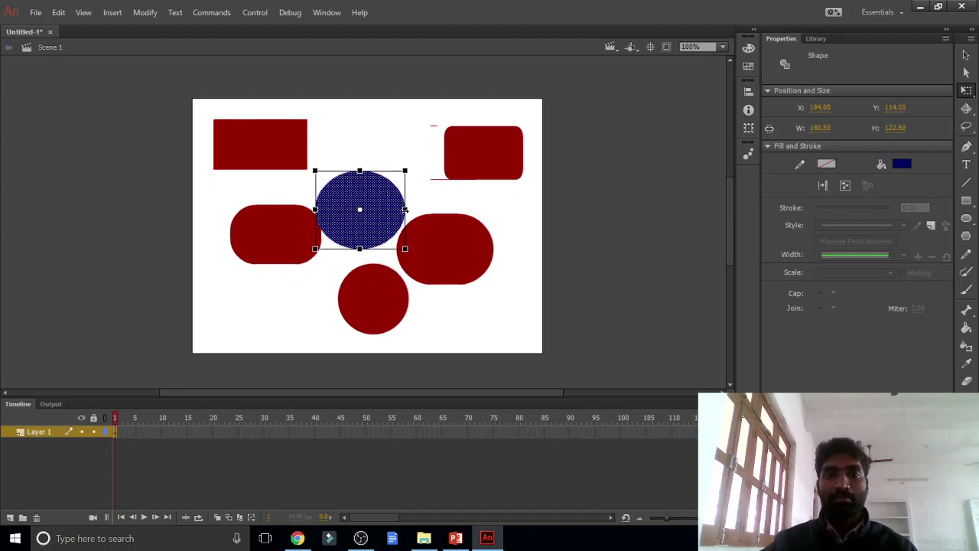
pyautogui.moveTo(405, 209); pyautogui.dragTo(400, 209)
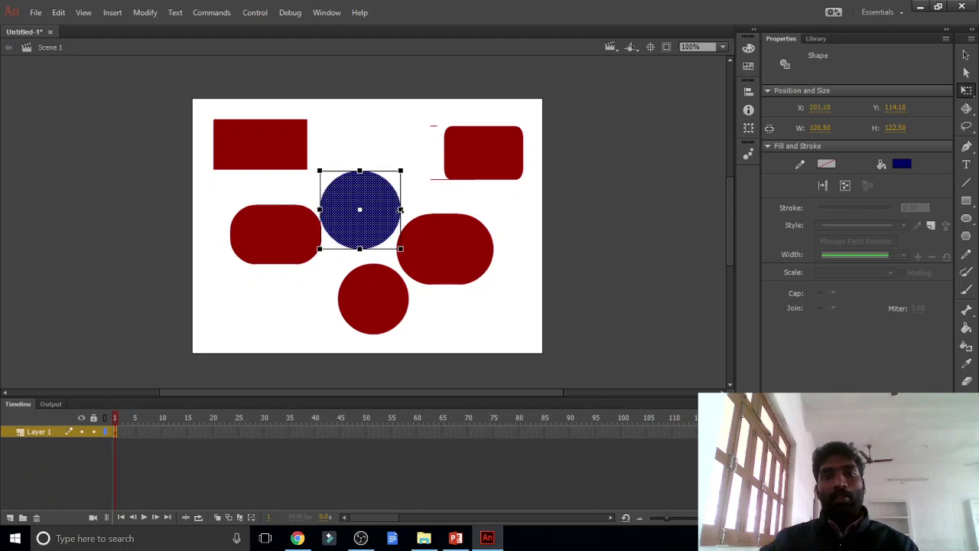
# Create a new ActionScript 3.0 document and draw a dark blue rounded rectangle with corner radius 66 near the stage's centre
pyautogui.click(35, 13)
pyautogui.click(59, 31)
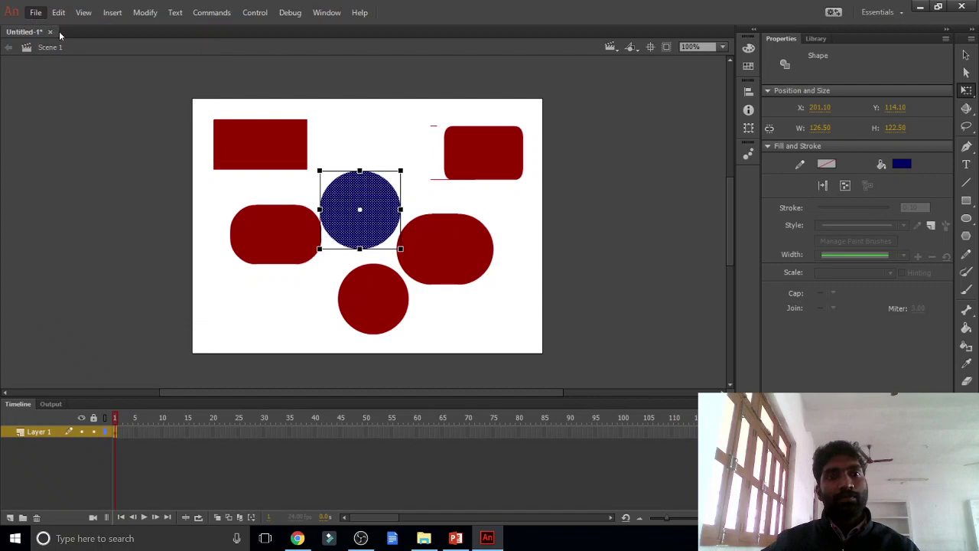
pyautogui.doubleClick(317, 209)
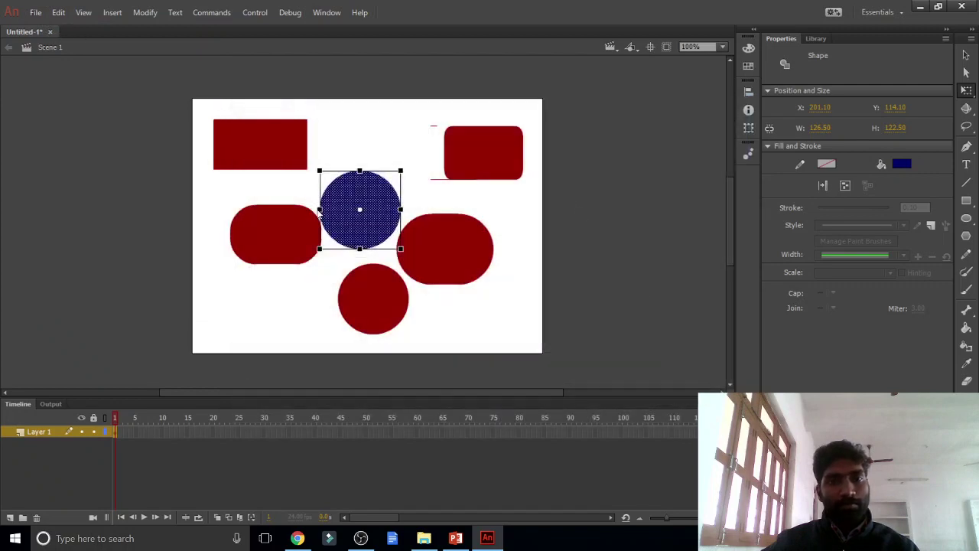
pyautogui.click(966, 200)
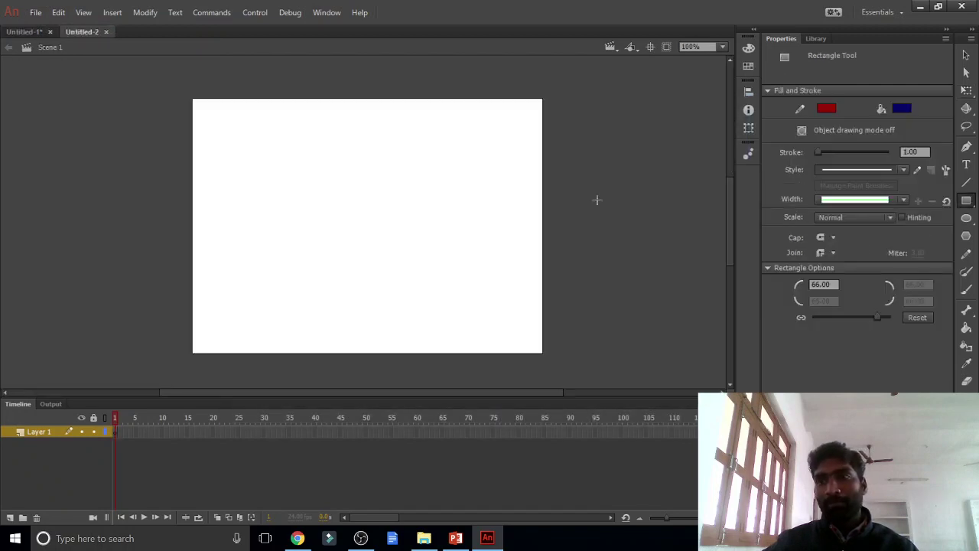
pyautogui.moveTo(261, 177); pyautogui.dragTo(401, 249)
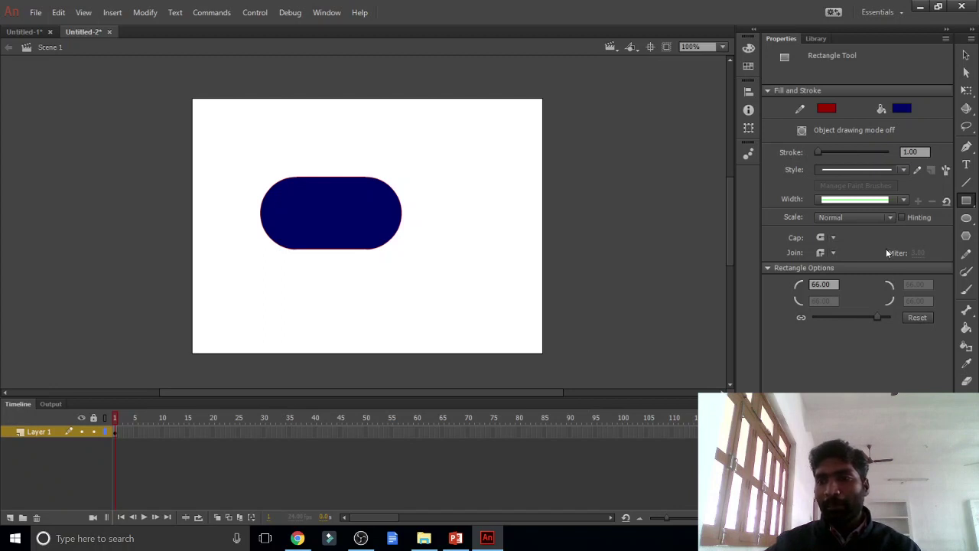
# Draw a horizontal dark red line beside the rounded rectangle and another beneath it using the width profile pointed at both ends
pyautogui.click(969, 184)
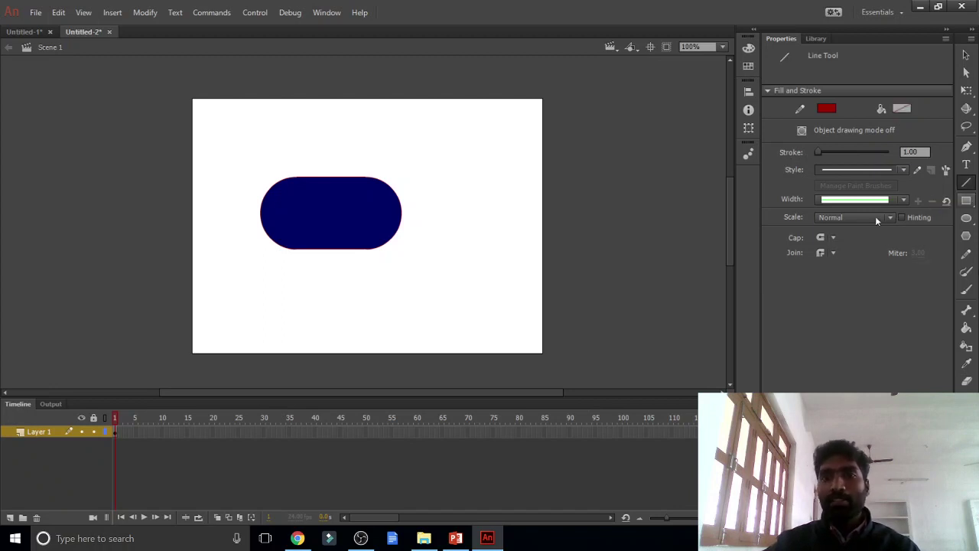
pyautogui.moveTo(415, 164); pyautogui.dragTo(511, 165)
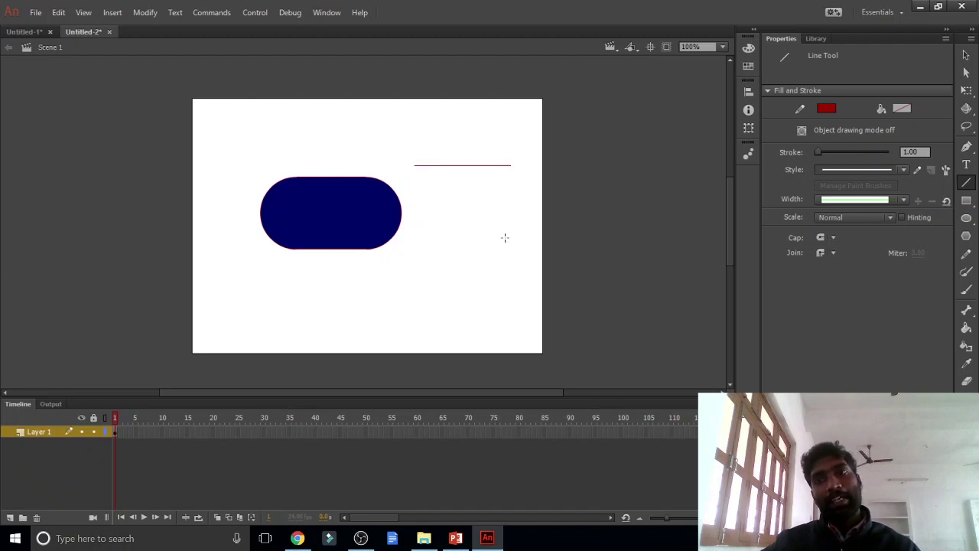
pyautogui.click(905, 172)
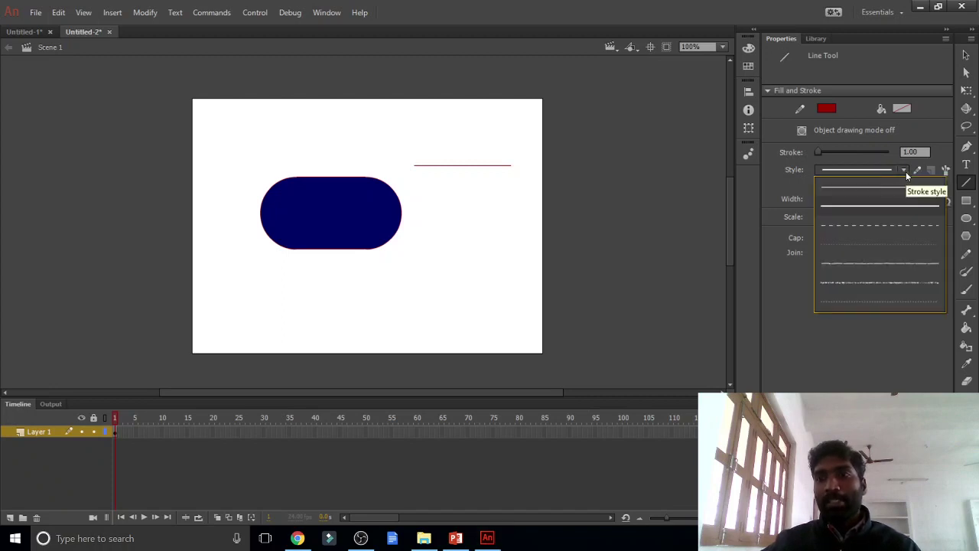
pyautogui.click(880, 231)
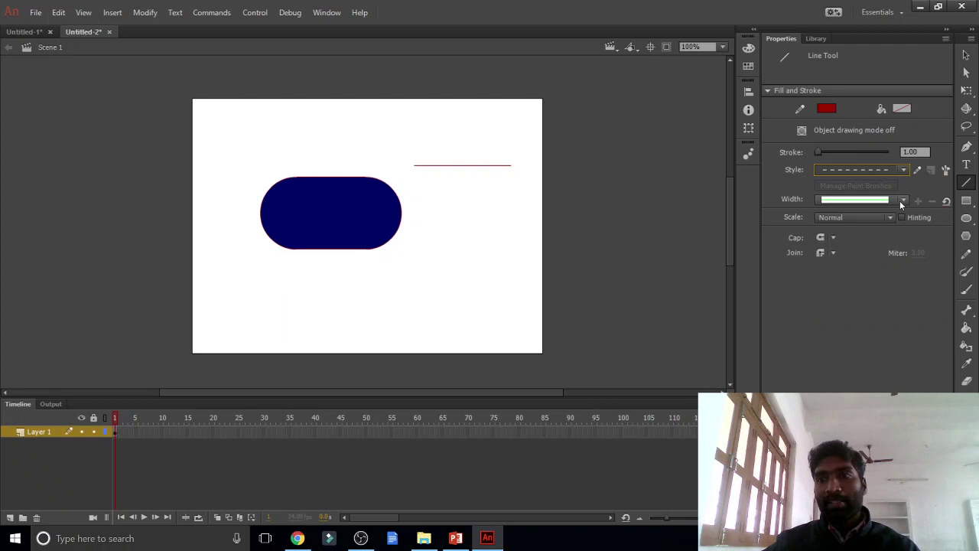
pyautogui.click(902, 201)
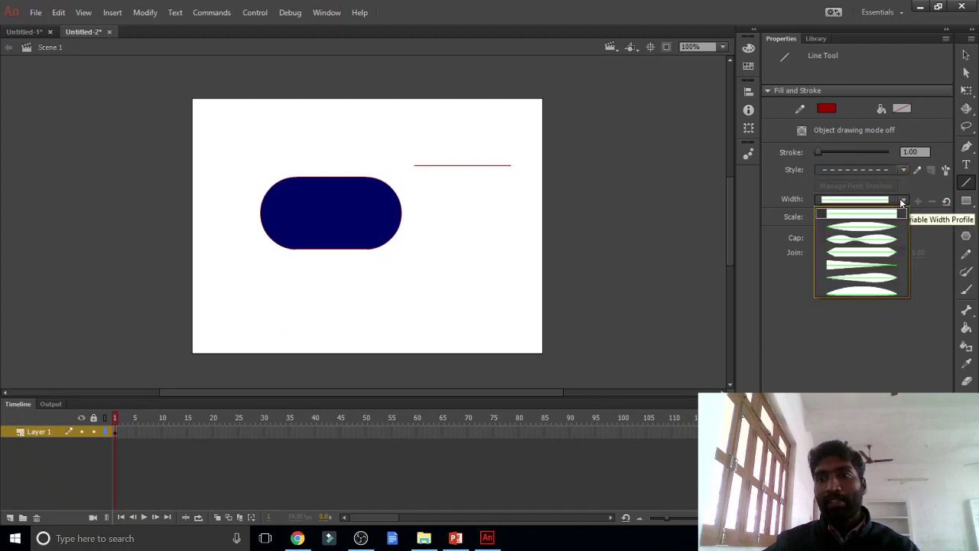
pyautogui.click(865, 251)
pyautogui.moveTo(424, 199); pyautogui.dragTo(514, 200)
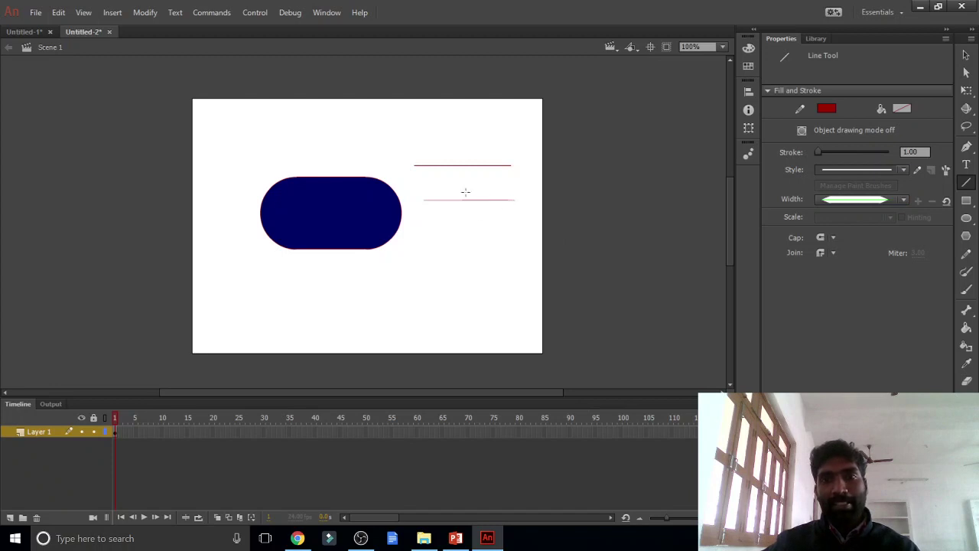
# Restore the uniform width profile, draw a slightly sloping line about 172 × 14 px below the other two, and select then deselect it
pyautogui.click(903, 200)
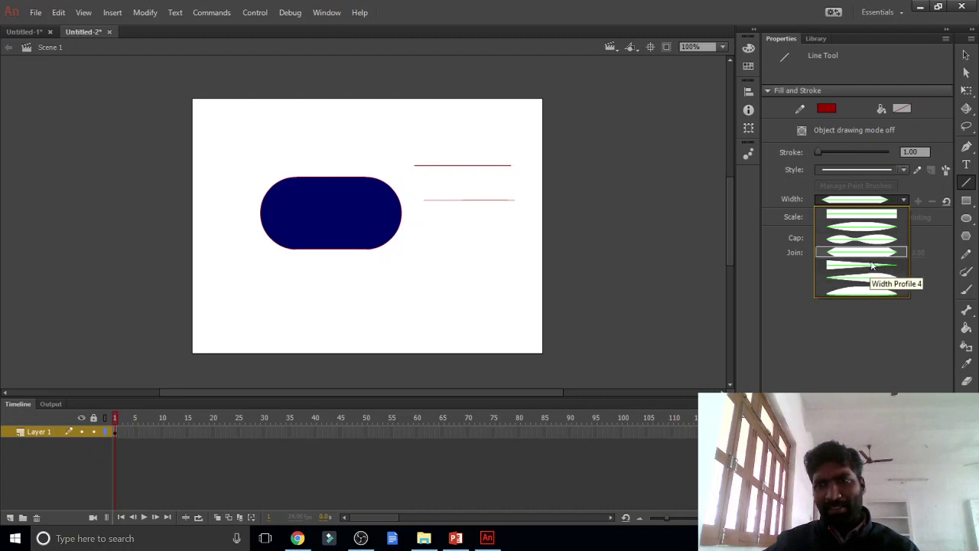
pyautogui.click(864, 215)
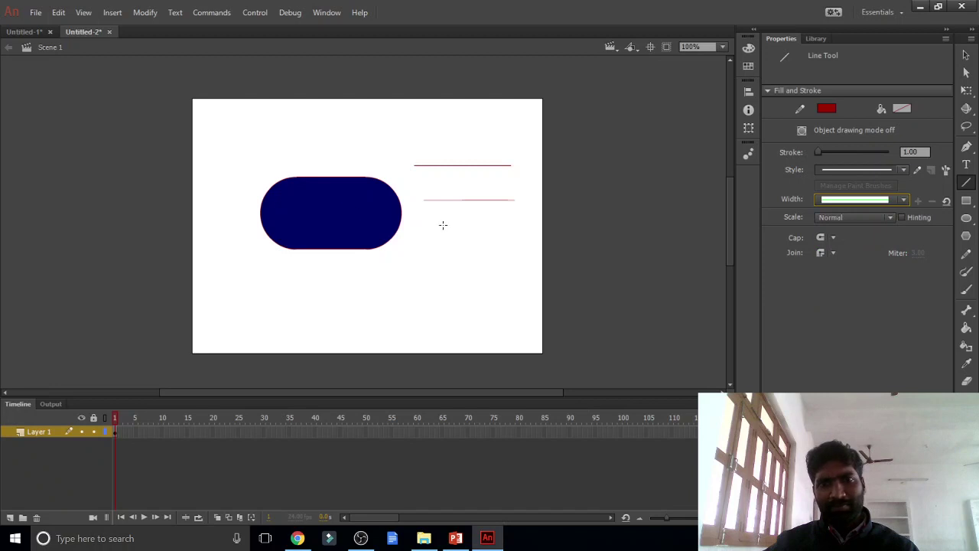
pyautogui.moveTo(423, 232); pyautogui.dragTo(533, 242)
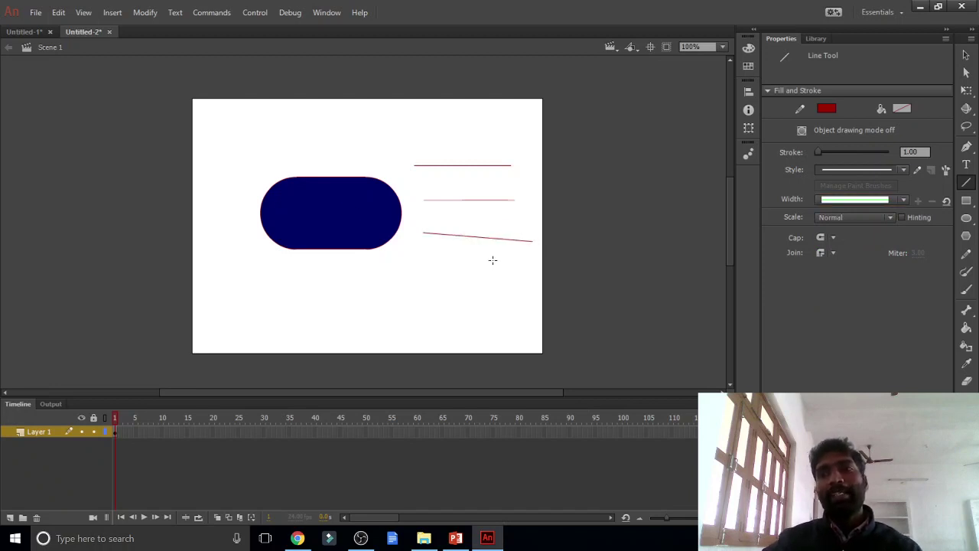
pyautogui.click(967, 58)
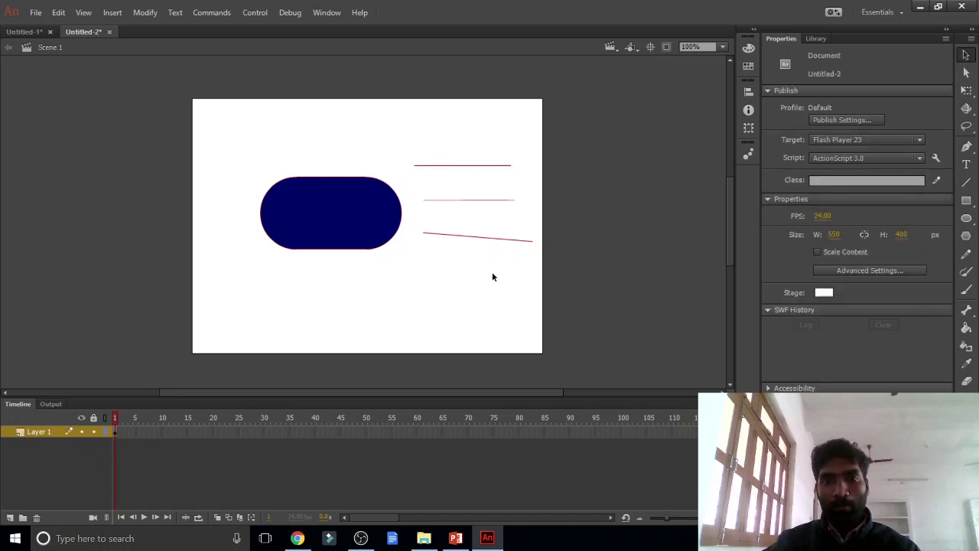
pyautogui.click(478, 240)
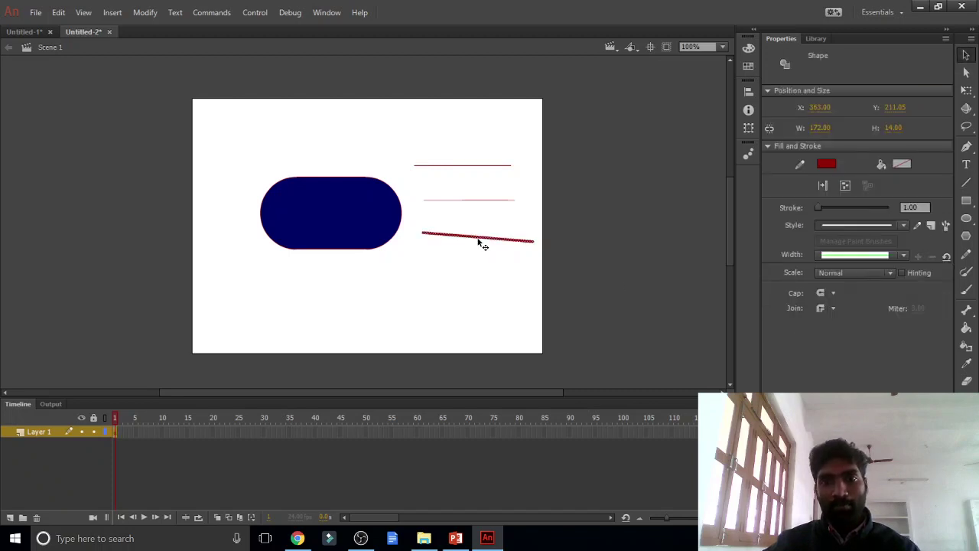
pyautogui.click(478, 254)
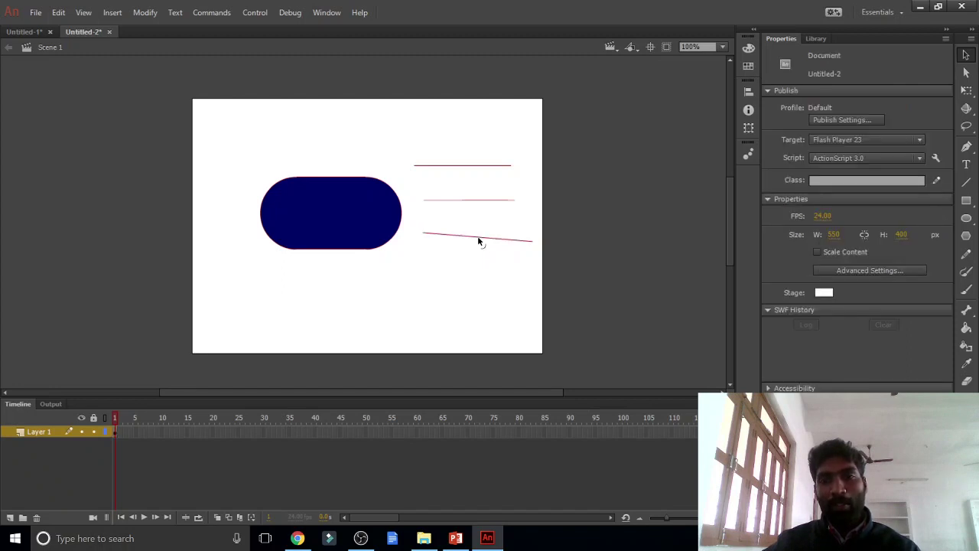
# Bend the lowest red line downward, the middle pointed line upward and the top line's middle segment downward into deep curves with the Selection tool
pyautogui.moveTo(478, 239); pyautogui.dragTo(480, 299)
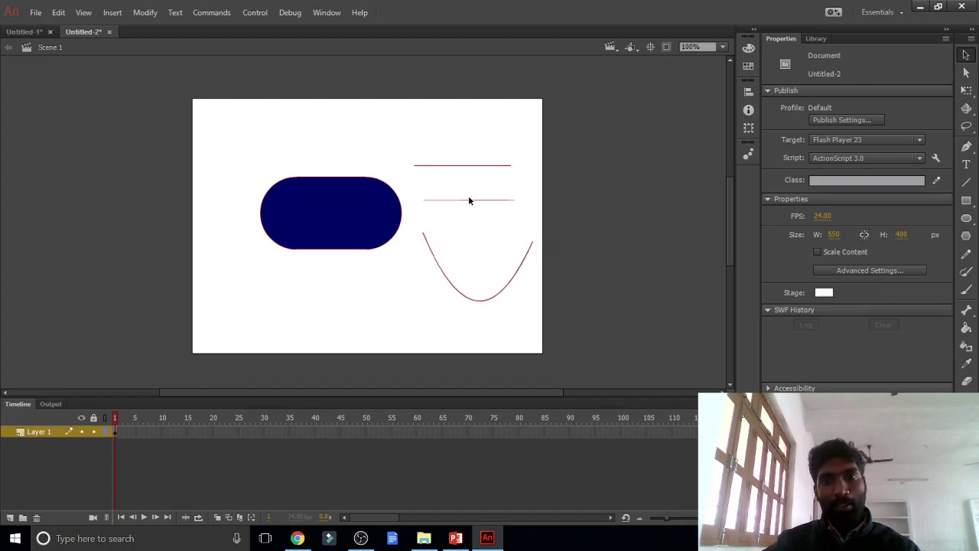
pyautogui.moveTo(469, 202); pyautogui.dragTo(485, 123)
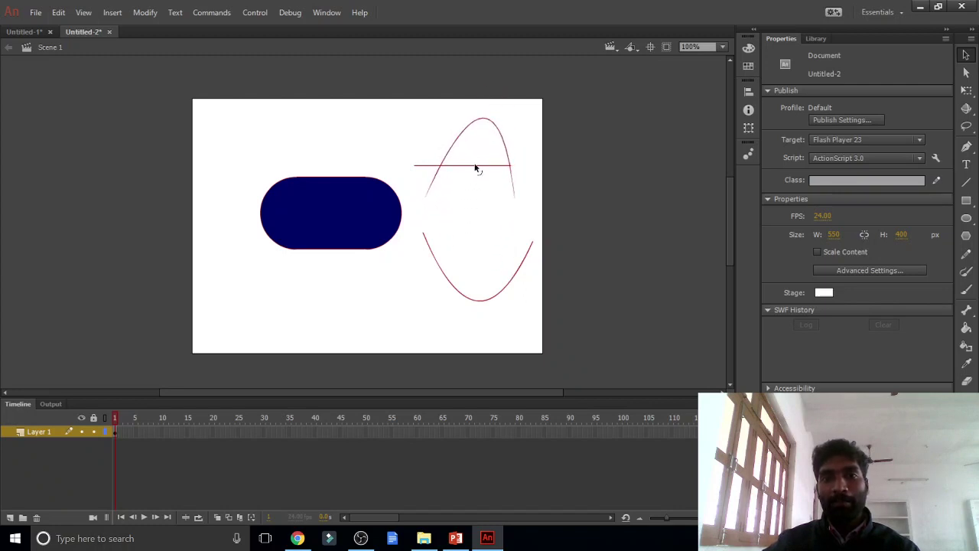
pyautogui.moveTo(472, 166); pyautogui.dragTo(477, 266)
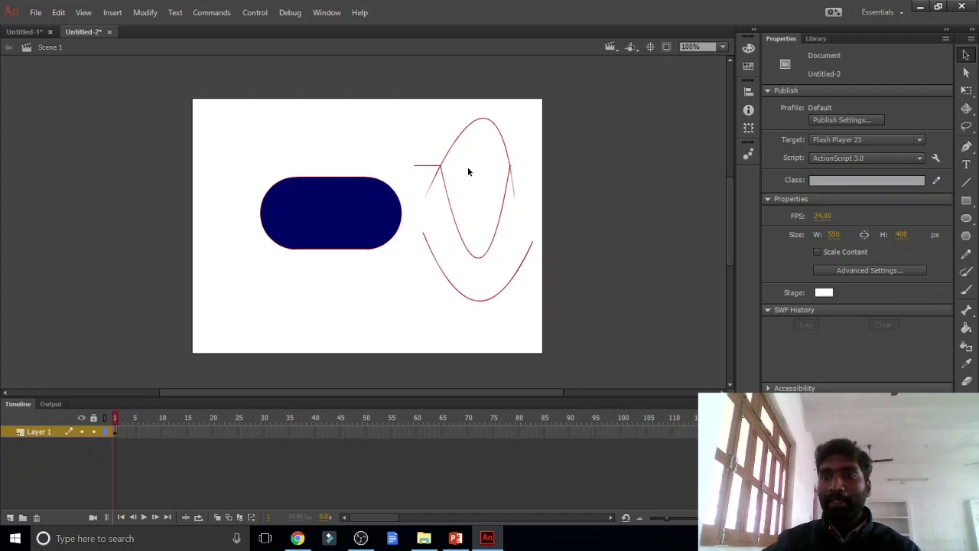
# Draw a horizontal dark red line above the rounded rectangle and bend it slightly downward into a shallow curve
pyautogui.click(966, 182)
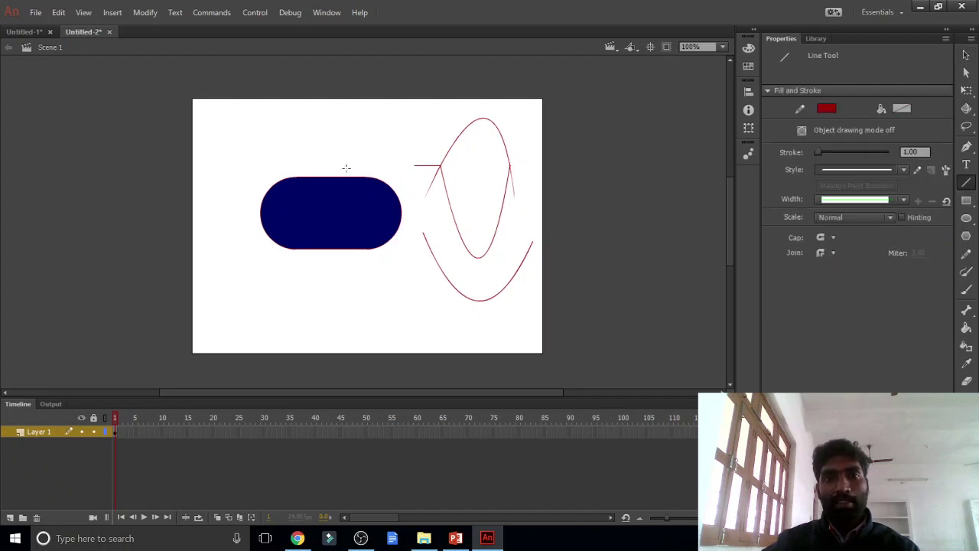
pyautogui.moveTo(275, 131); pyautogui.dragTo(383, 131)
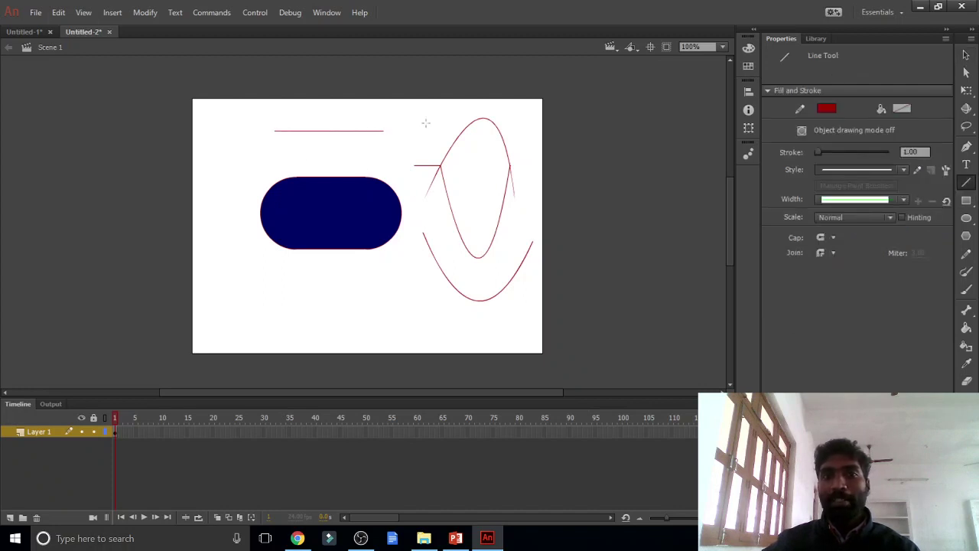
pyautogui.click(966, 55)
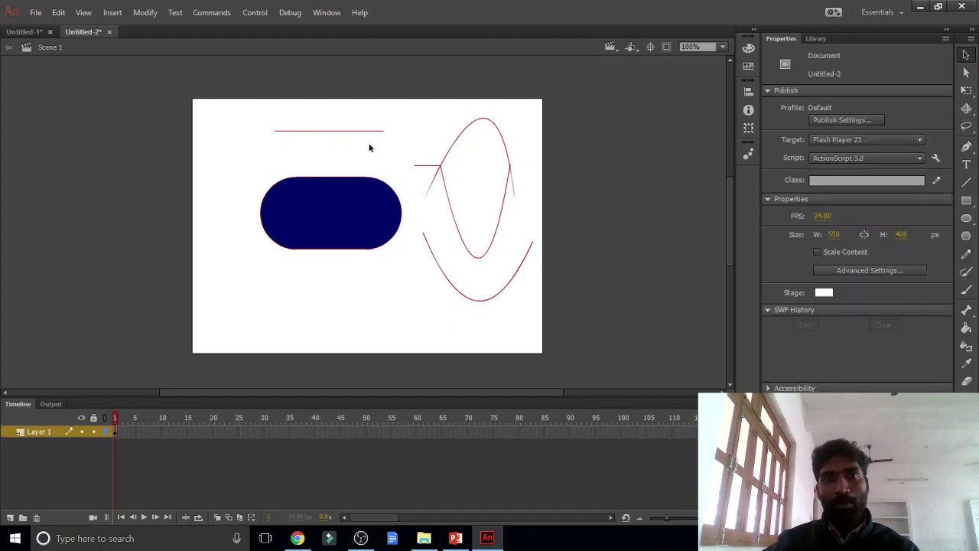
pyautogui.moveTo(307, 132); pyautogui.dragTo(313, 154)
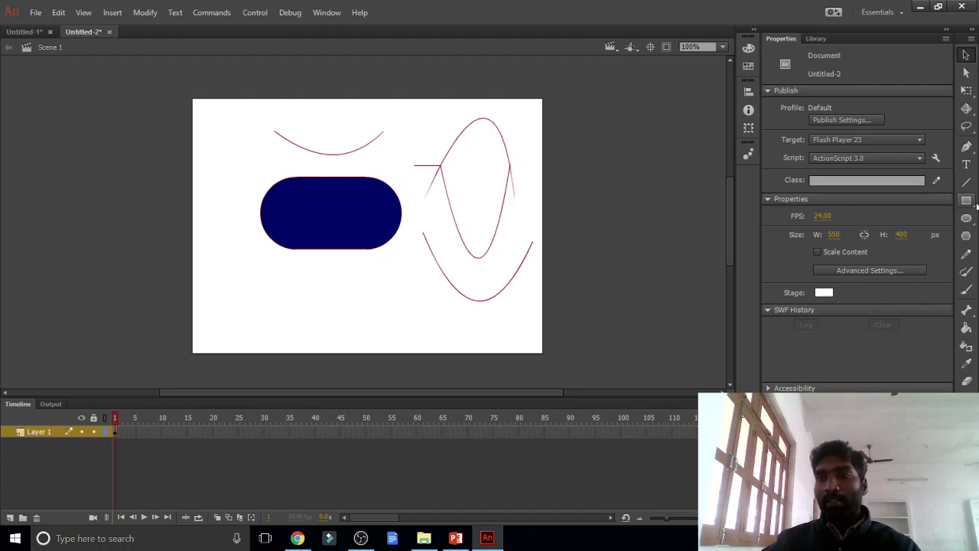
# Draw a dark blue pentagon with the PolyStar tool over the rounded rectangle's left end and move its fill to about X 0, Y 135.5
pyautogui.click(966, 237)
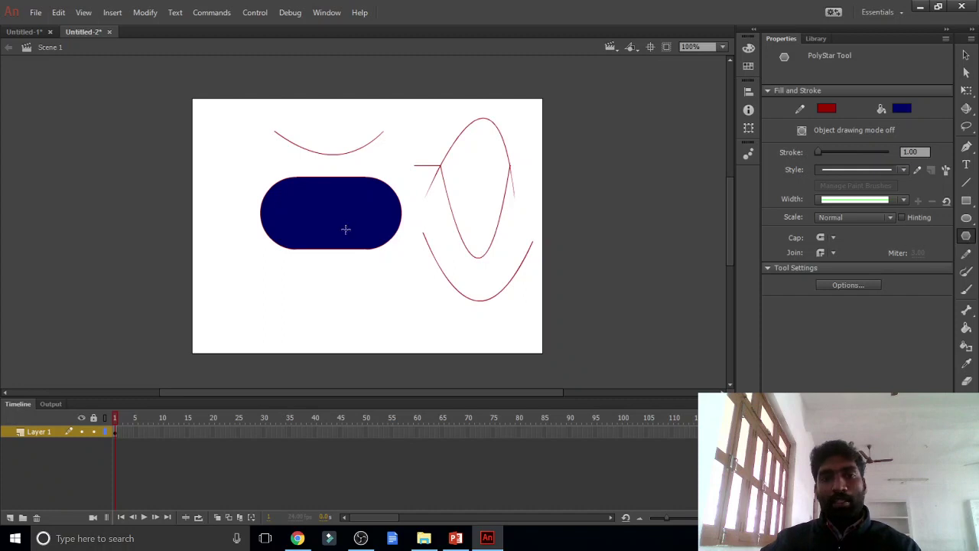
pyautogui.moveTo(215, 250); pyautogui.dragTo(289, 289)
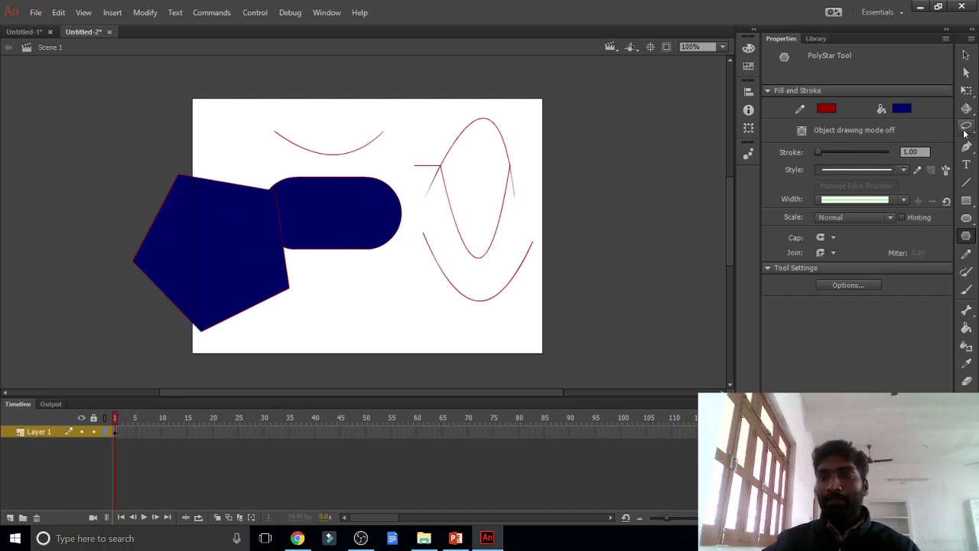
pyautogui.click(967, 55)
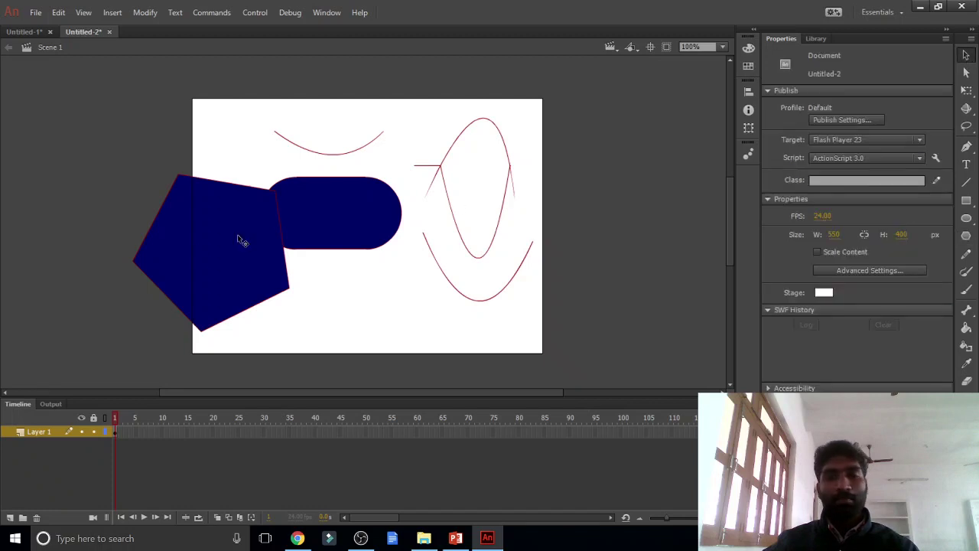
pyautogui.moveTo(170, 249); pyautogui.dragTo(237, 265)
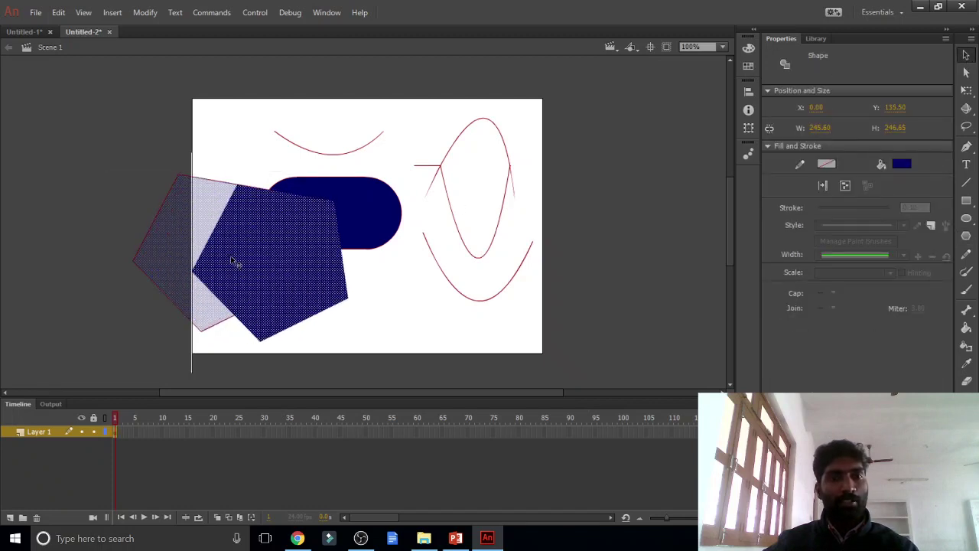
# Delete the top and the two left segments of the leftover pentagon outline and move the merged blue fill to about X 145, Y 17
pyautogui.click(205, 181)
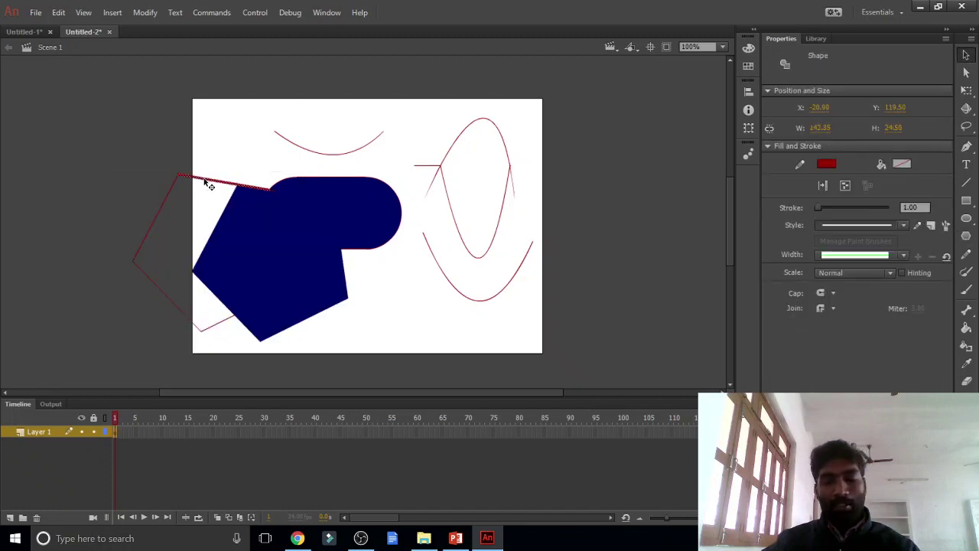
pyautogui.click(205, 184)
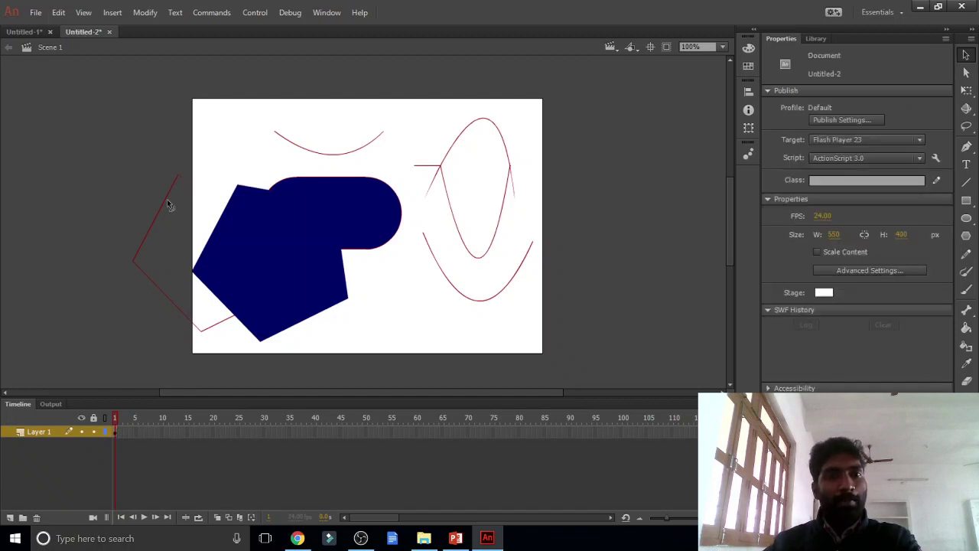
pyautogui.click(169, 202)
pyautogui.press('Delete')
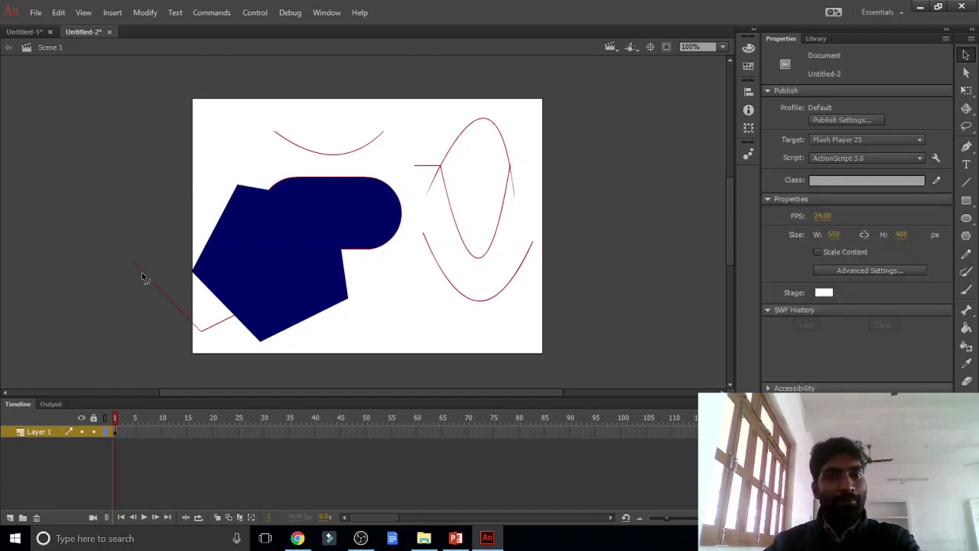
pyautogui.click(147, 276)
pyautogui.press('Delete')
pyautogui.click(262, 280)
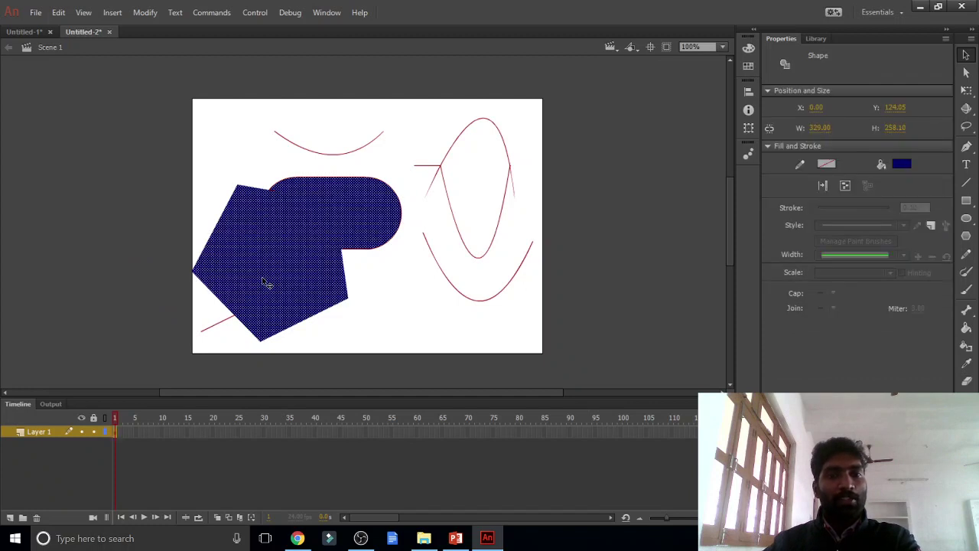
pyautogui.moveTo(262, 280); pyautogui.dragTo(358, 215)
# Create a new ActionScript 3.0 document and draw a dark blue pentagon about 235 × 241 px at the stage's upper-left corner with the PolyStar tool
pyautogui.hotkey('ctrl', 'n')
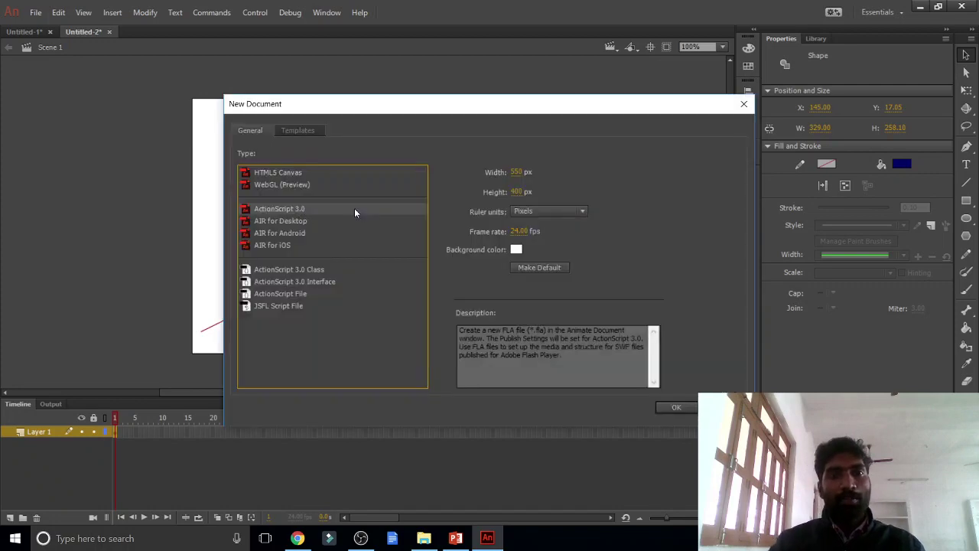
pyautogui.doubleClick(355, 210)
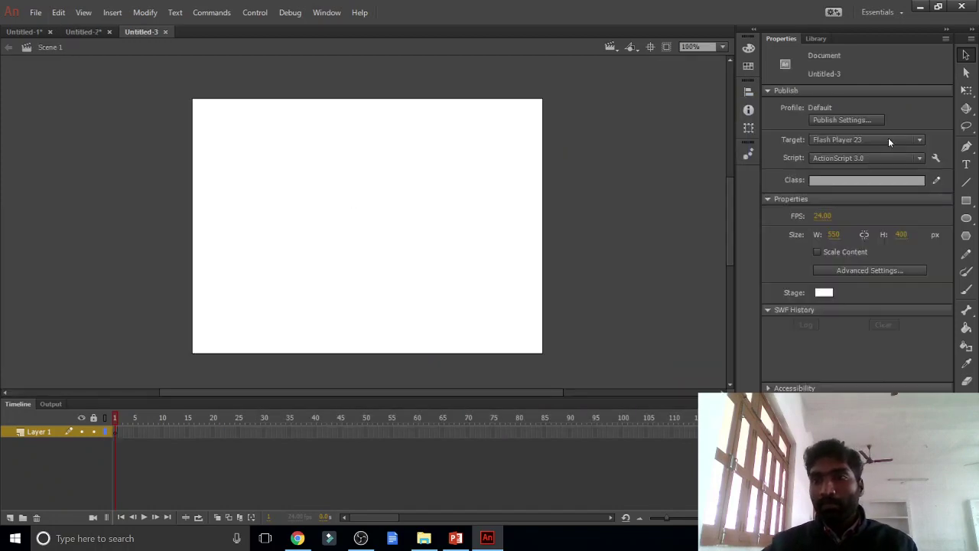
pyautogui.click(966, 236)
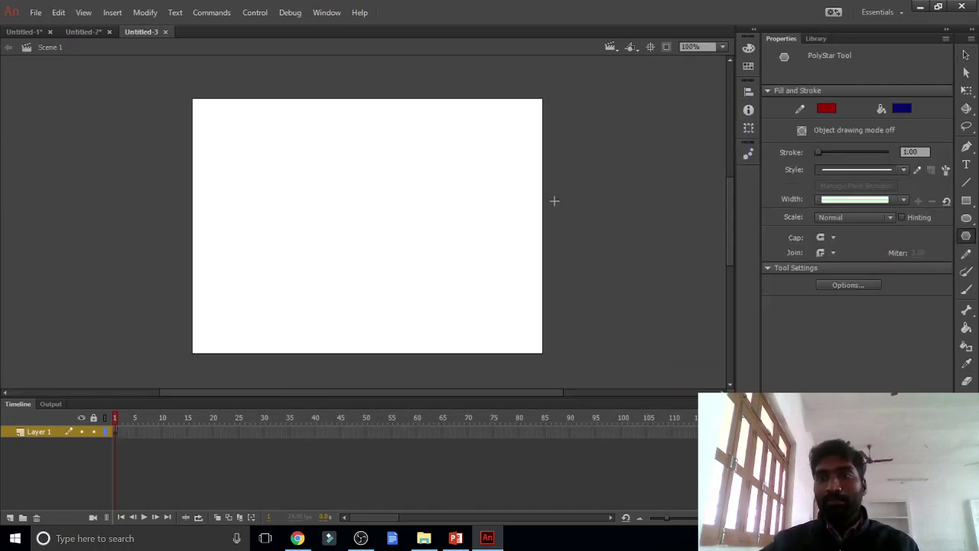
pyautogui.moveTo(267, 135)
pyautogui.mouseDown()
pyautogui.moveTo(361, 227)
pyautogui.moveTo(335, 178)
pyautogui.mouseUp()
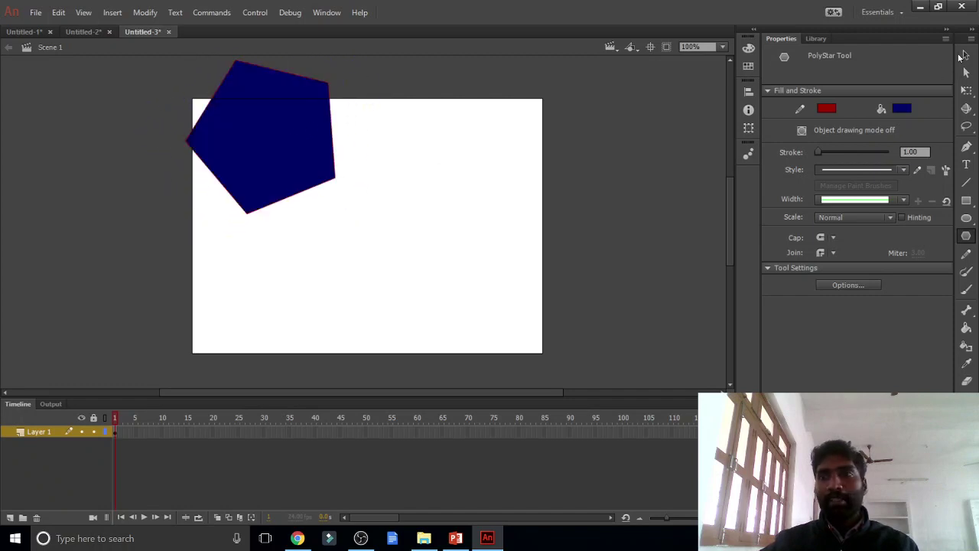
# Move the pentagon's fill inside the stage to about X 98, Y 80 and delete all five outline segments left behind
pyautogui.click(966, 55)
pyautogui.moveTo(251, 101); pyautogui.dragTo(327, 196)
pyautogui.click(231, 194)
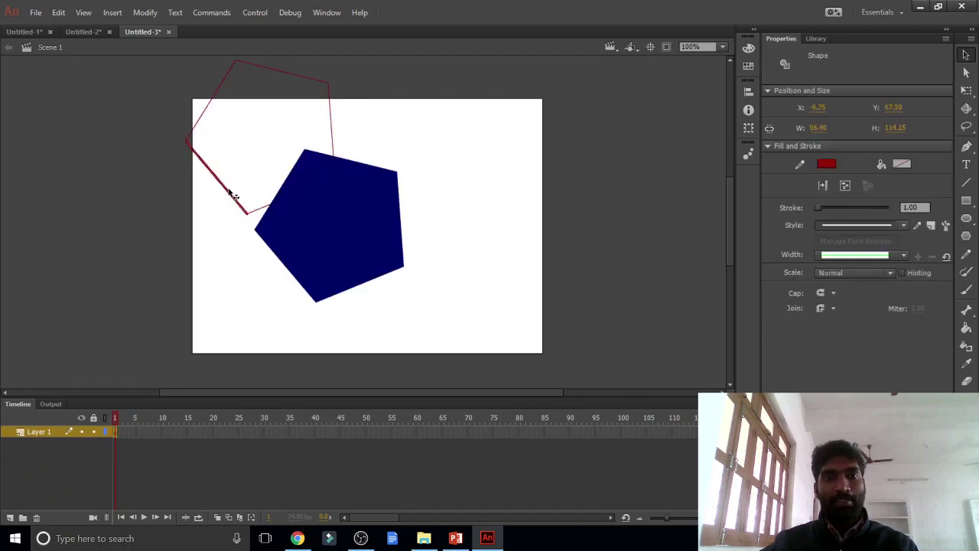
pyautogui.press('Delete')
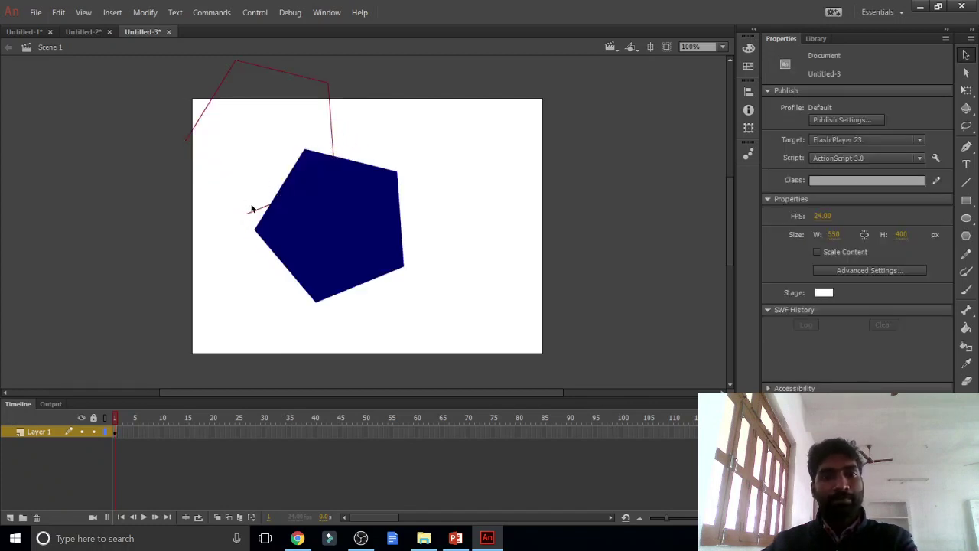
pyautogui.click(258, 212)
pyautogui.press('Delete')
pyautogui.click(332, 128)
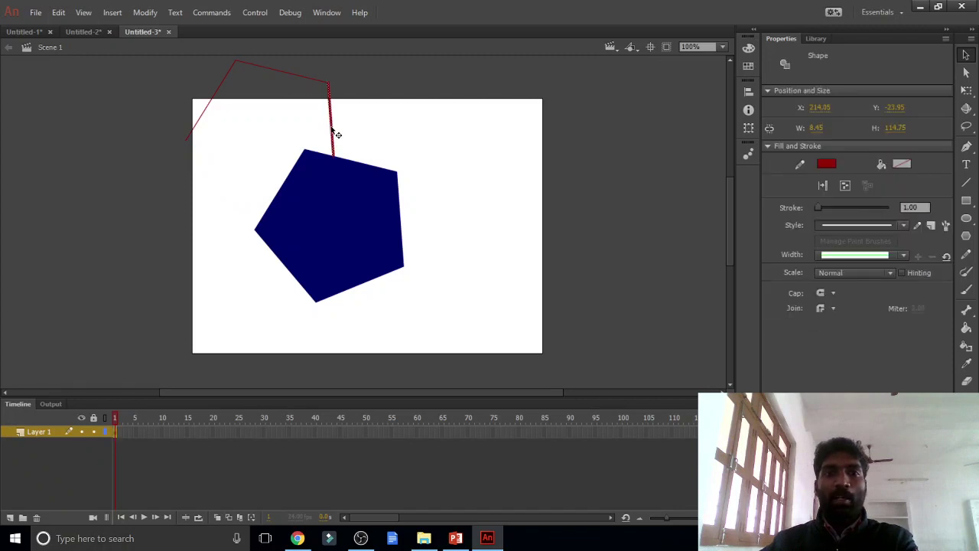
pyautogui.press('Delete')
pyautogui.click(302, 81)
pyautogui.press('Delete')
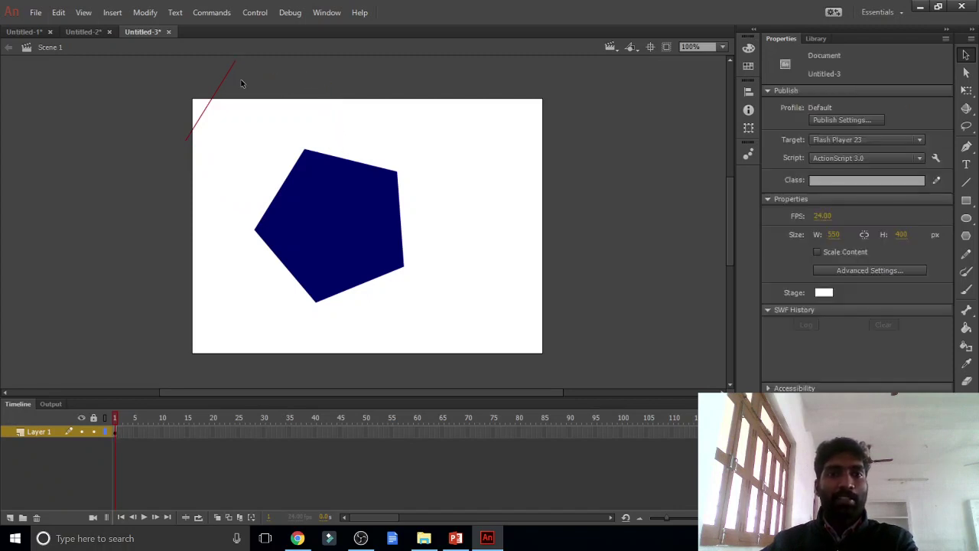
pyautogui.click(218, 92)
pyautogui.press('Delete')
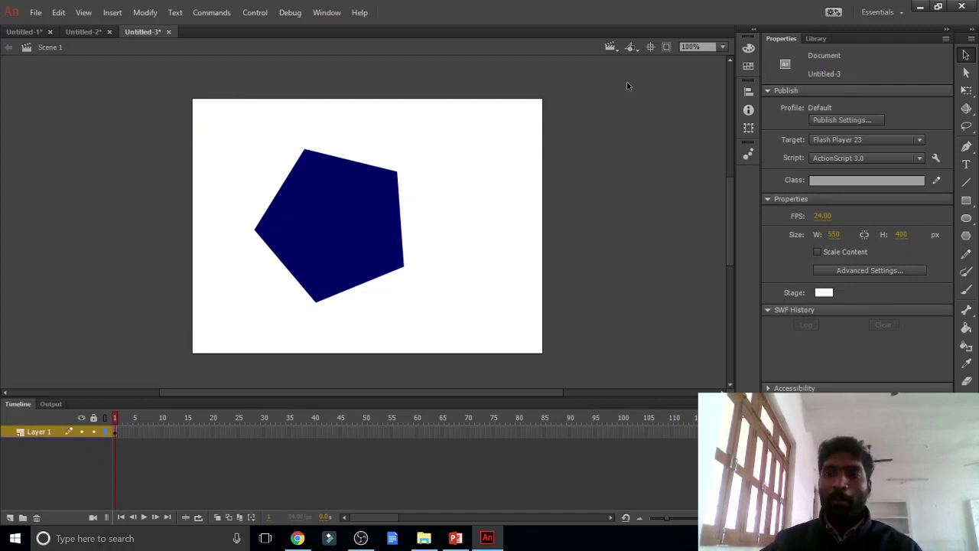
# Change the pentagon's fill color to light blue #0099CC
pyautogui.click(333, 223)
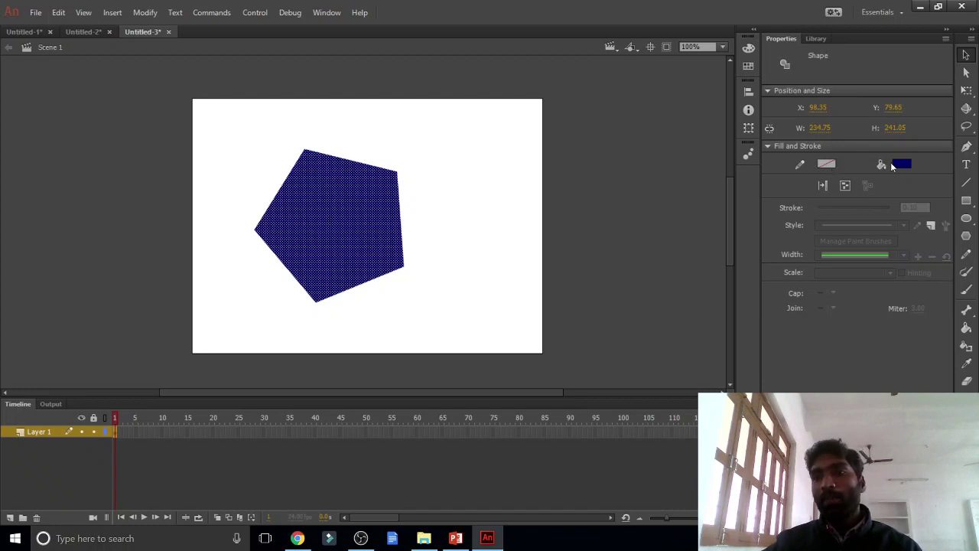
pyautogui.click(901, 163)
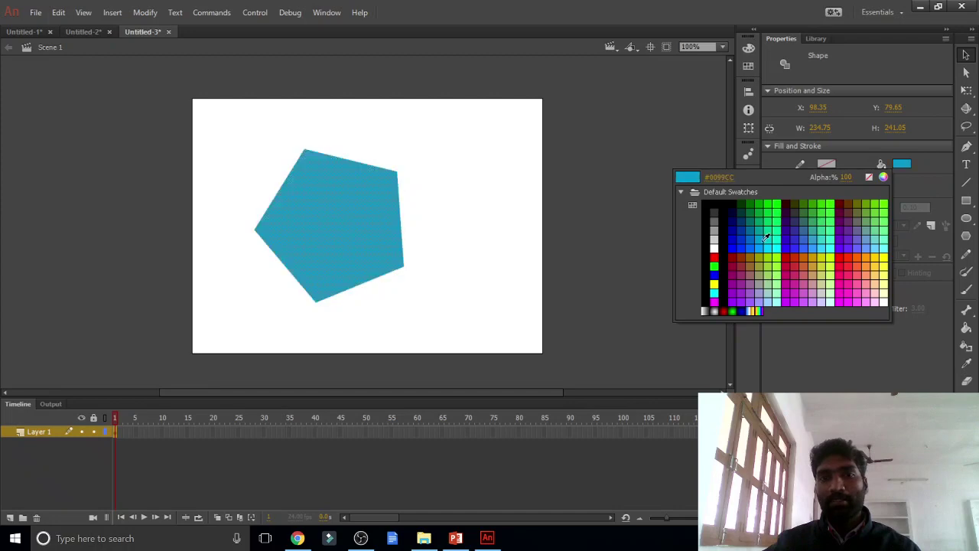
pyautogui.click(765, 238)
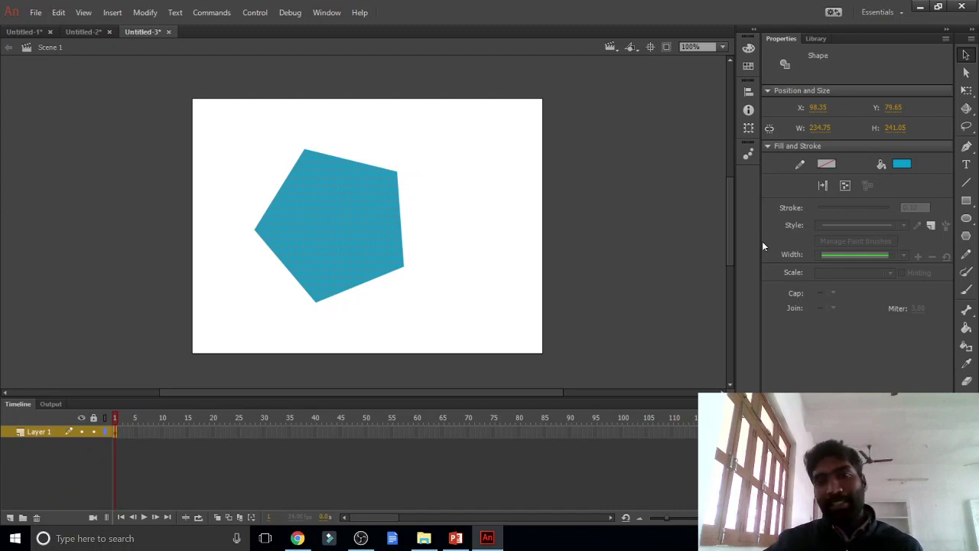
pyautogui.click(967, 146)
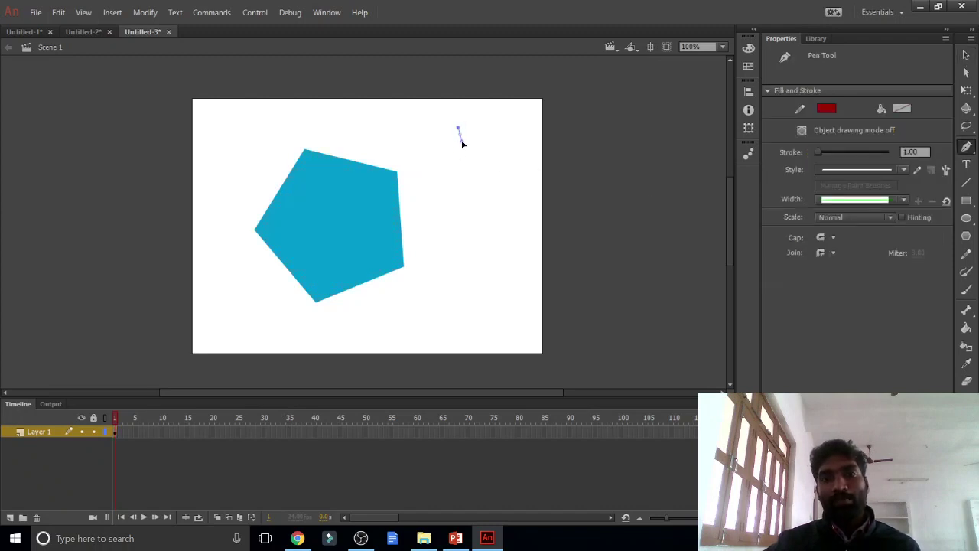
pyautogui.click(449, 120)
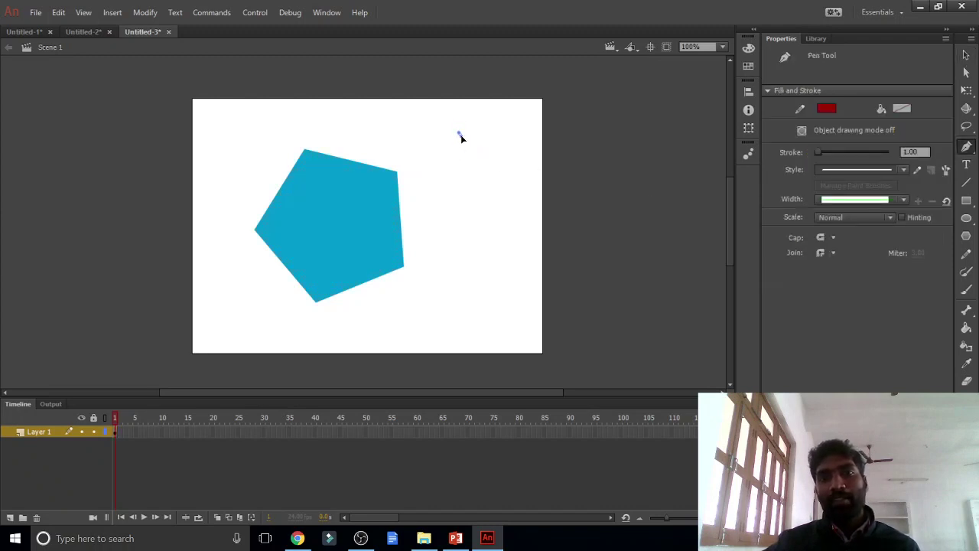
pyautogui.click(965, 56)
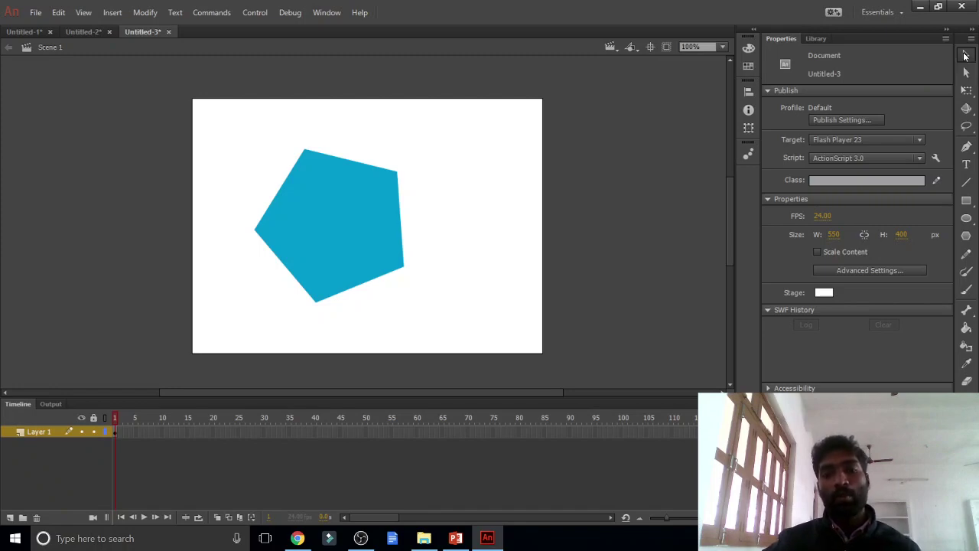
# Switch to PowerPoint and start the slide show from the second slide
pyautogui.click(457, 540)
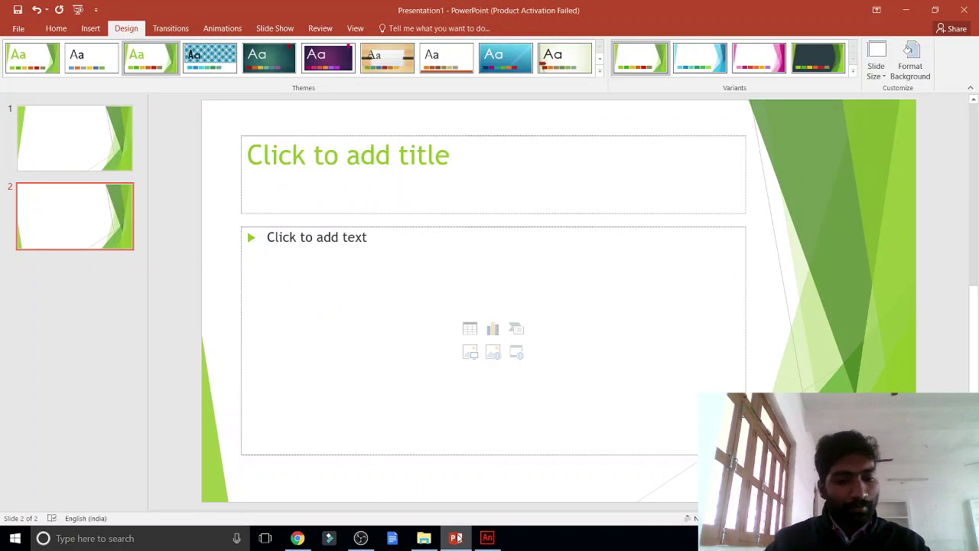
pyautogui.hotkey('shift', 'F5')
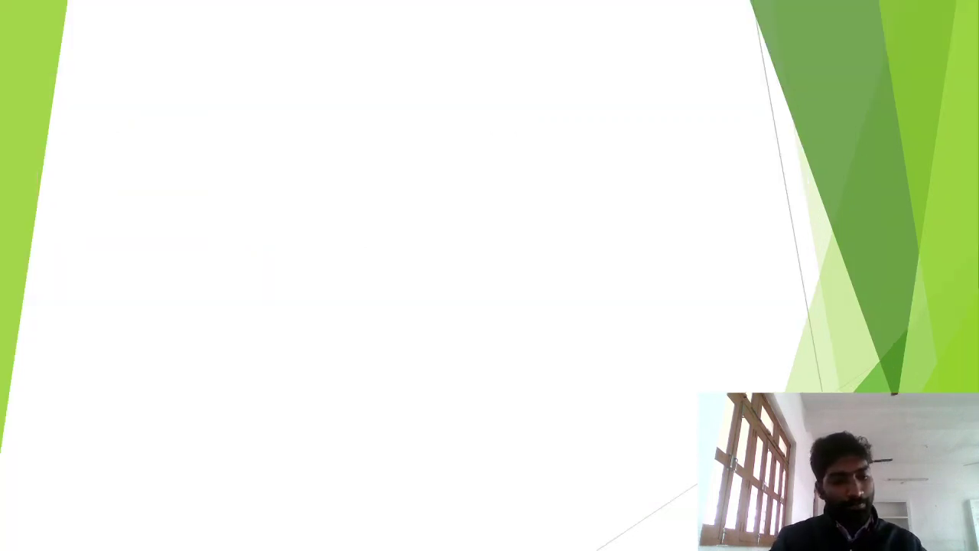